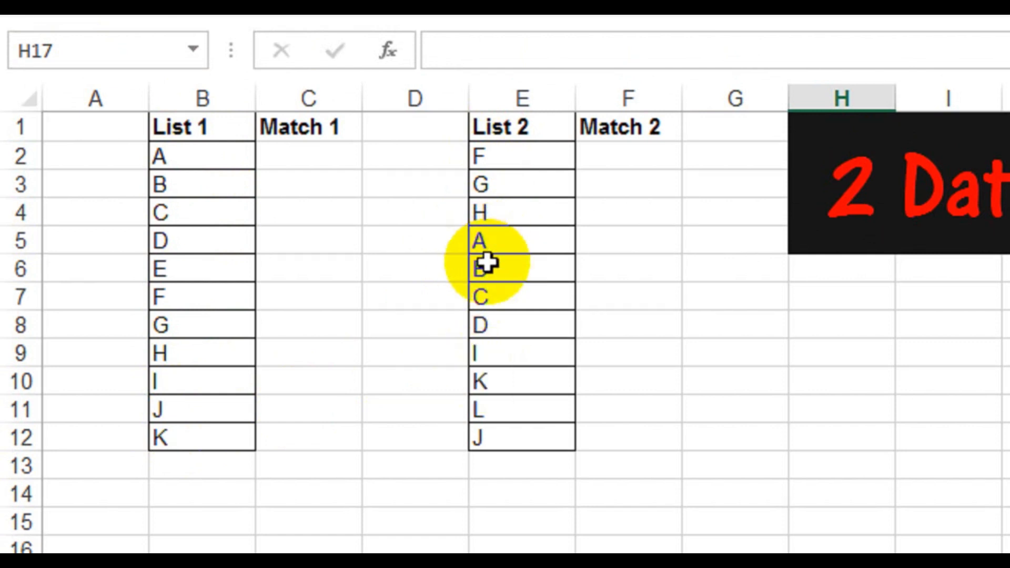
# - Start a MATCH formula in C2 with B2 as the lookup value
pyautogui.click(318, 157)
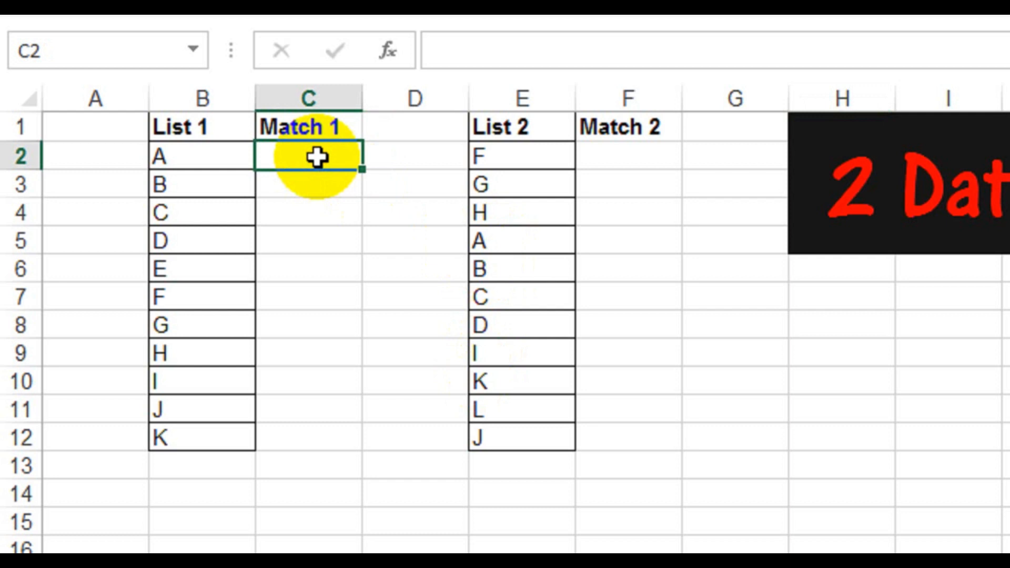
pyautogui.write('=')
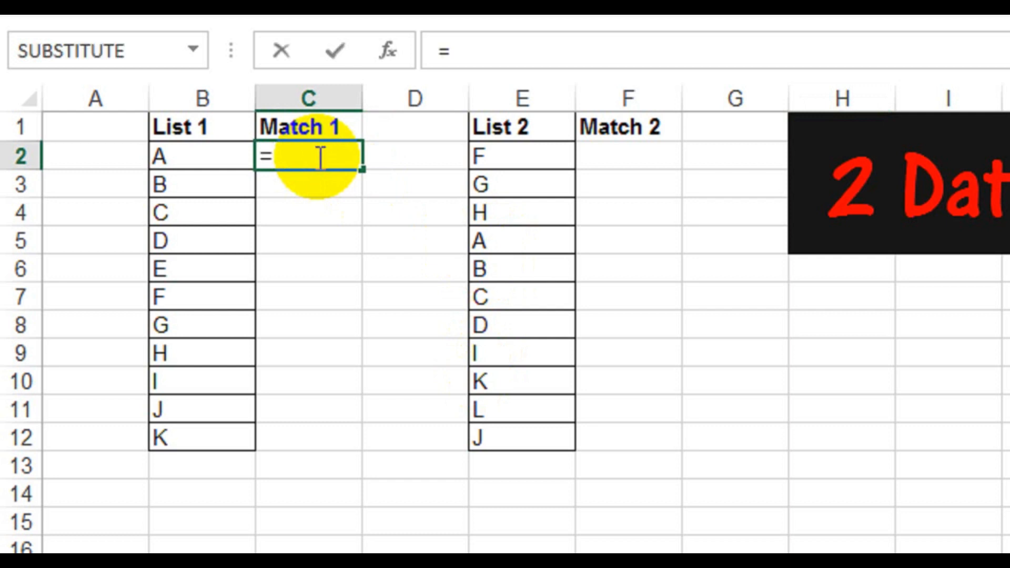
pyautogui.write('Mat')
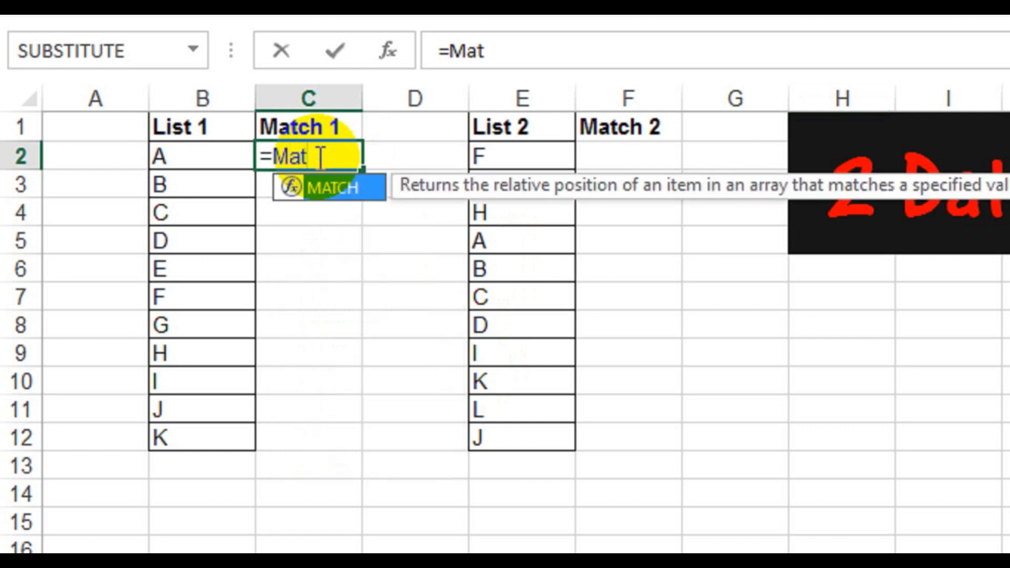
pyautogui.press('Tab')
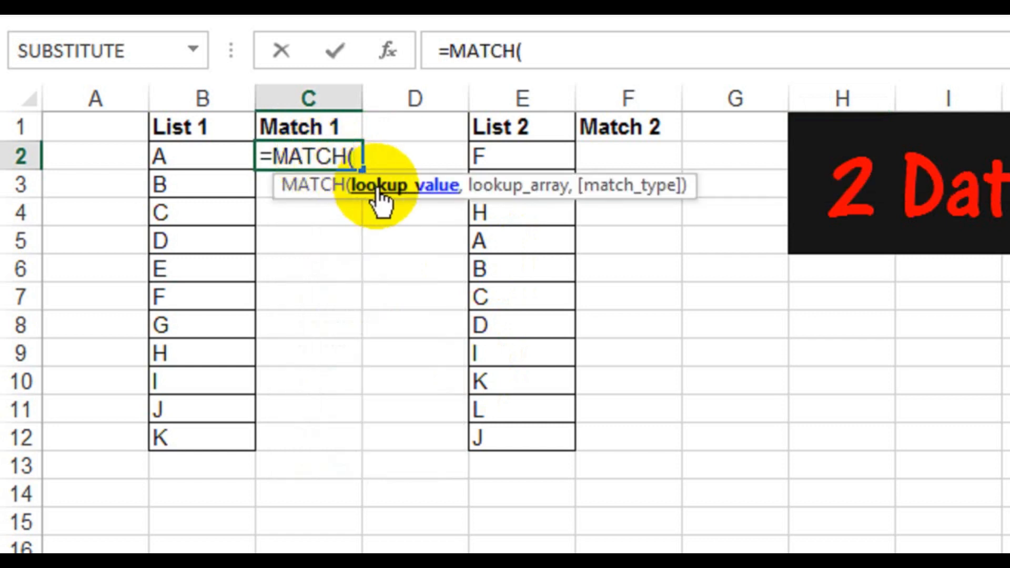
pyautogui.click(214, 158)
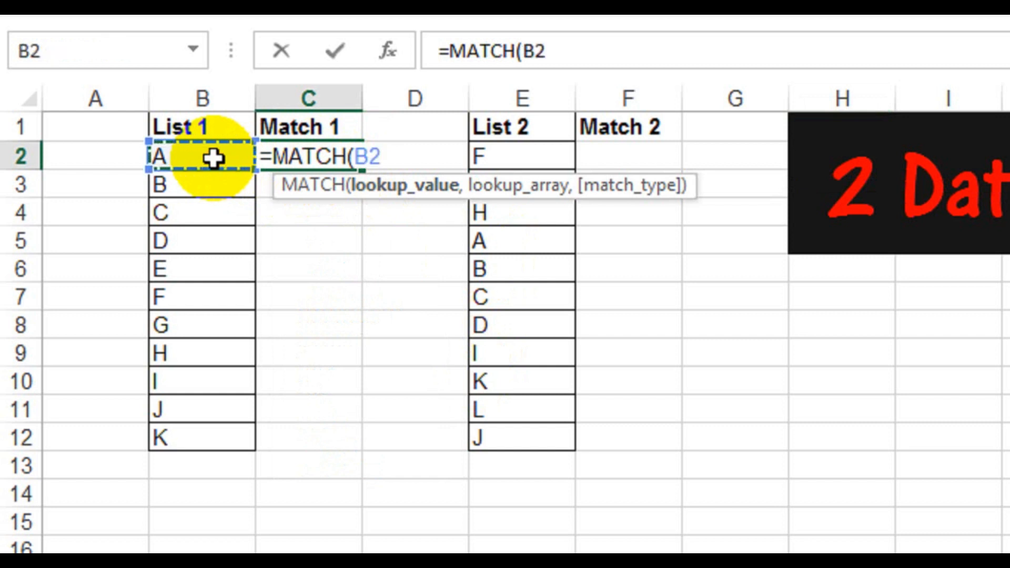
pyautogui.write(',')
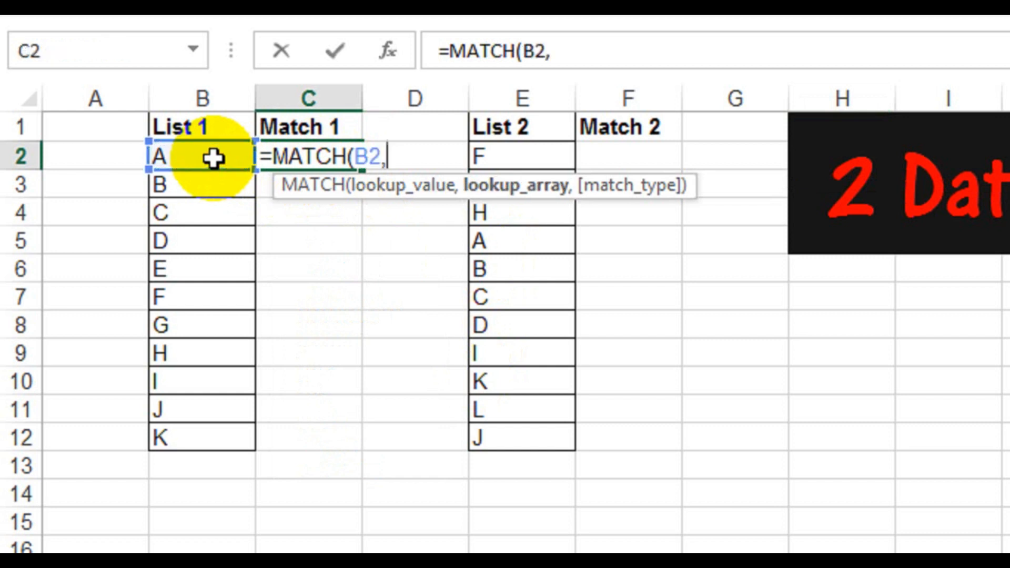
# - Complete the C2 formula with E2:E12 as the lookup array and 0 for an exact match
pyautogui.click(497, 157)
pyautogui.hotkey('shift', 'Down')
pyautogui.hotkey('shift', 'Down')
pyautogui.hotkey('shift', 'Down')
pyautogui.hotkey('shift', 'Down')
pyautogui.hotkey('shift', 'Down')
pyautogui.hotkey('shift', 'Down')
pyautogui.hotkey('shift', 'Down')
pyautogui.hotkey('shift', 'Down')
pyautogui.hotkey('shift', 'Down')
pyautogui.hotkey('shift', 'Down')
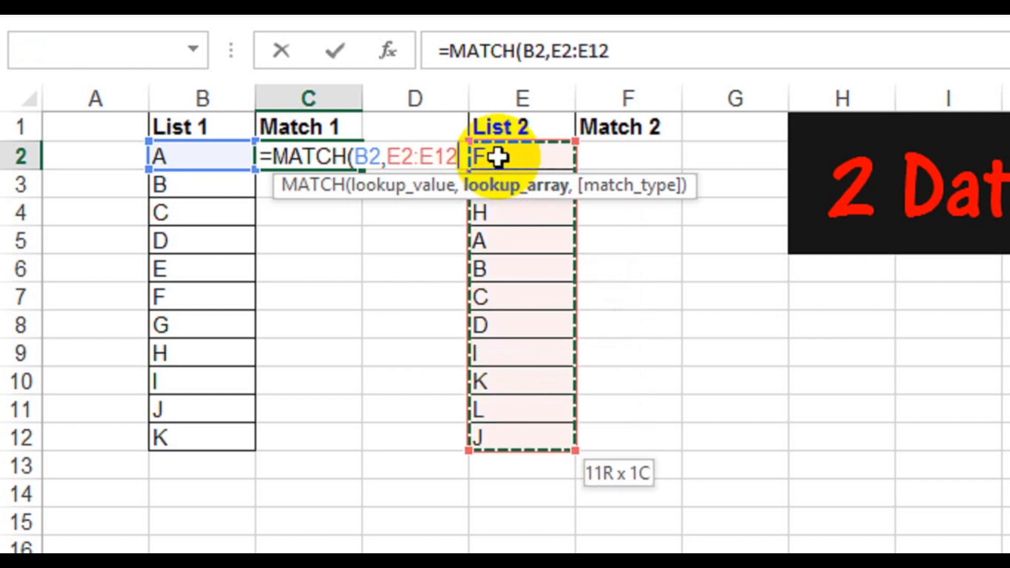
pyautogui.write(',')
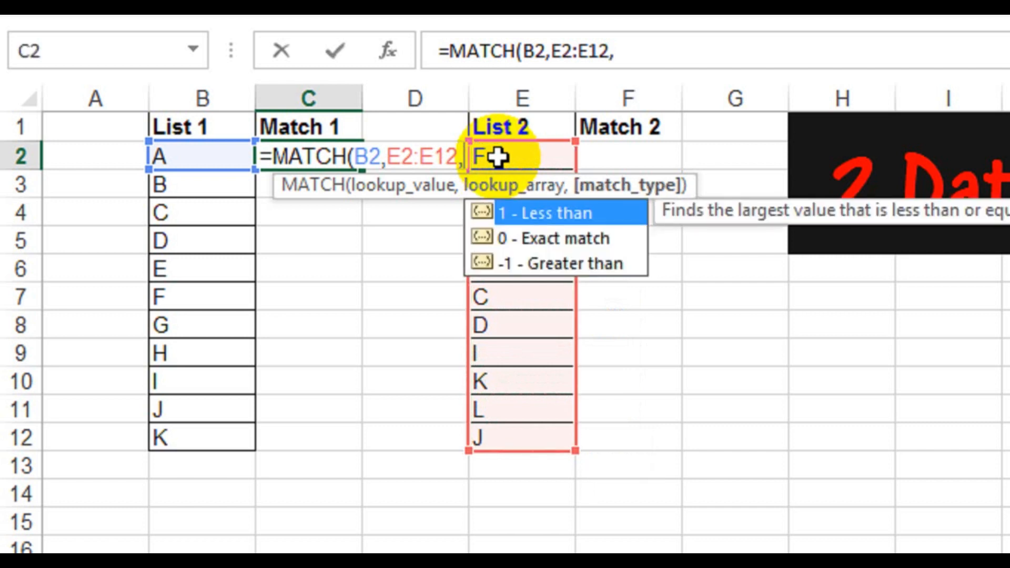
pyautogui.write('0)')
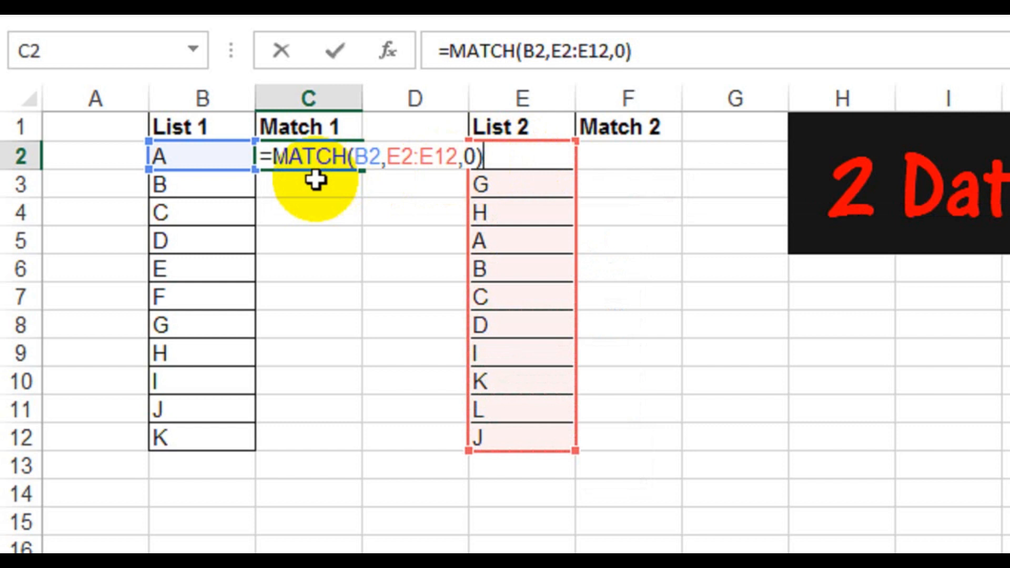
pyautogui.press('Return')
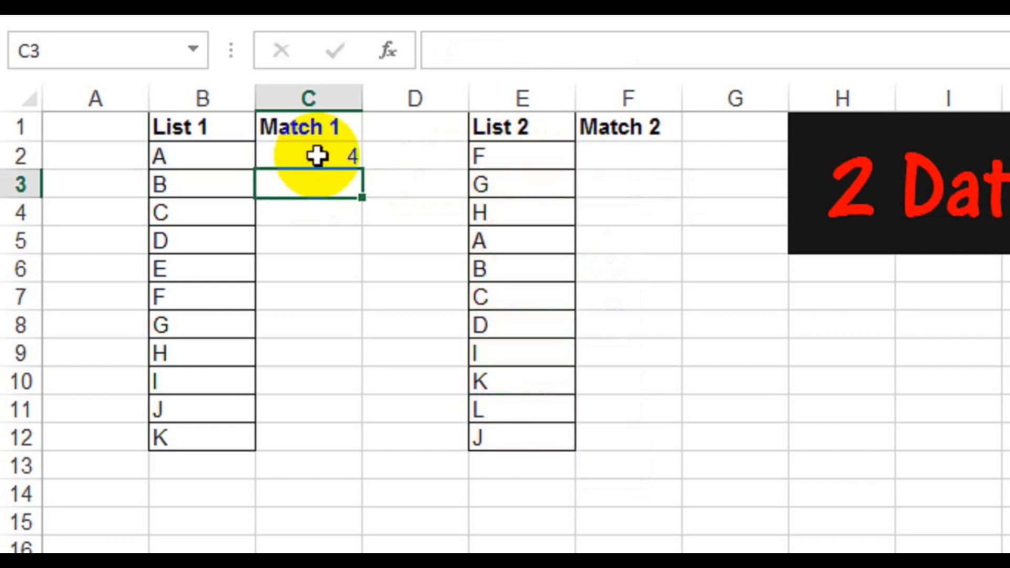
# - Check the C2 match result by tracing the position of the B2 value down List 2
pyautogui.click(317, 155)
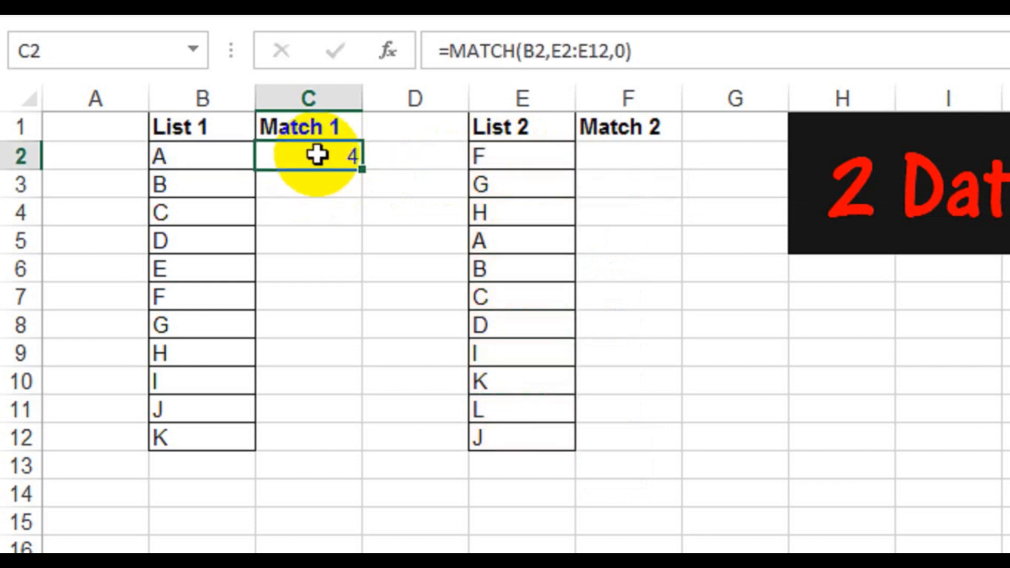
pyautogui.click(209, 165)
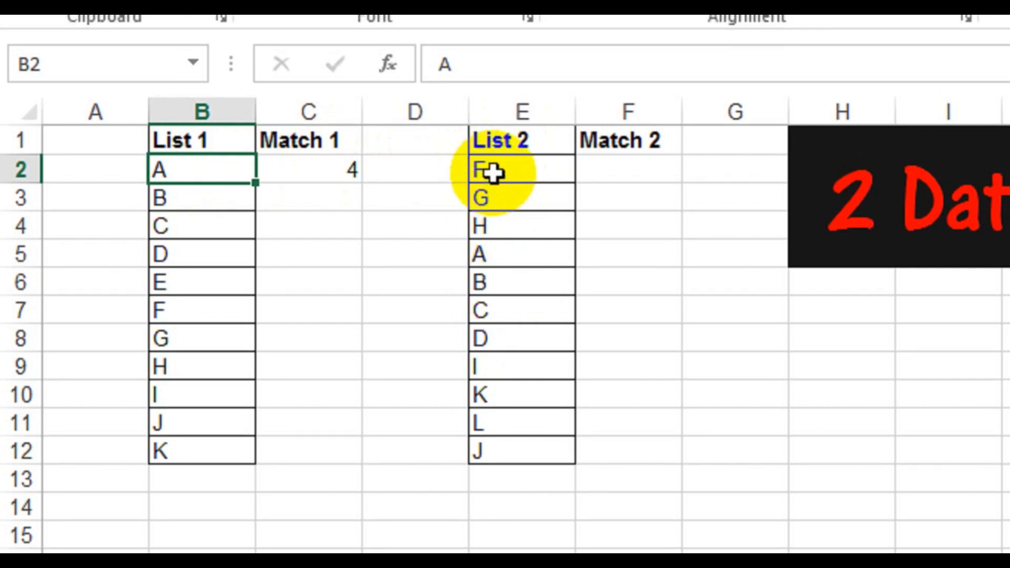
pyautogui.click(492, 172)
pyautogui.press('Down')
pyautogui.press('Down')
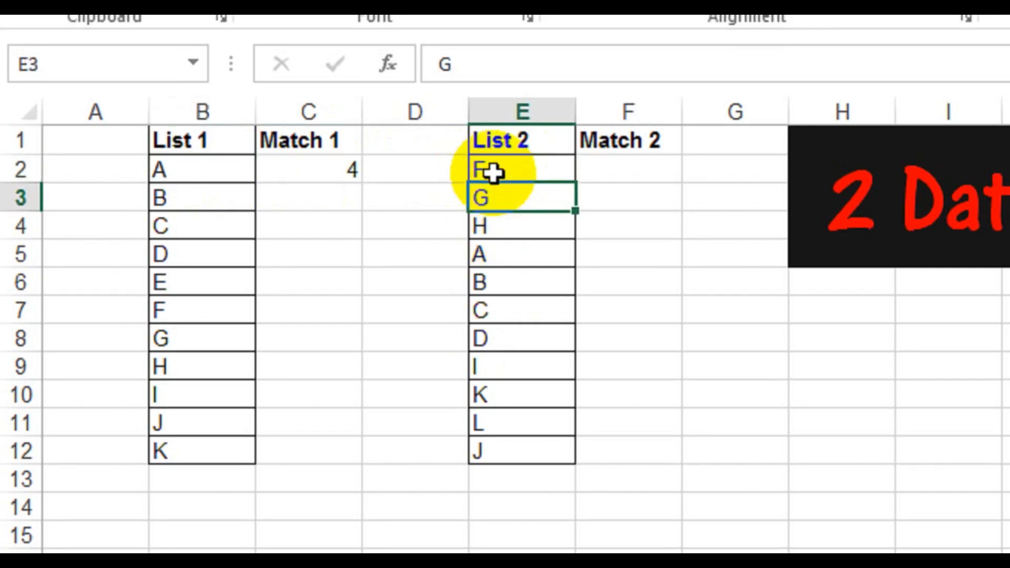
pyautogui.press('Down')
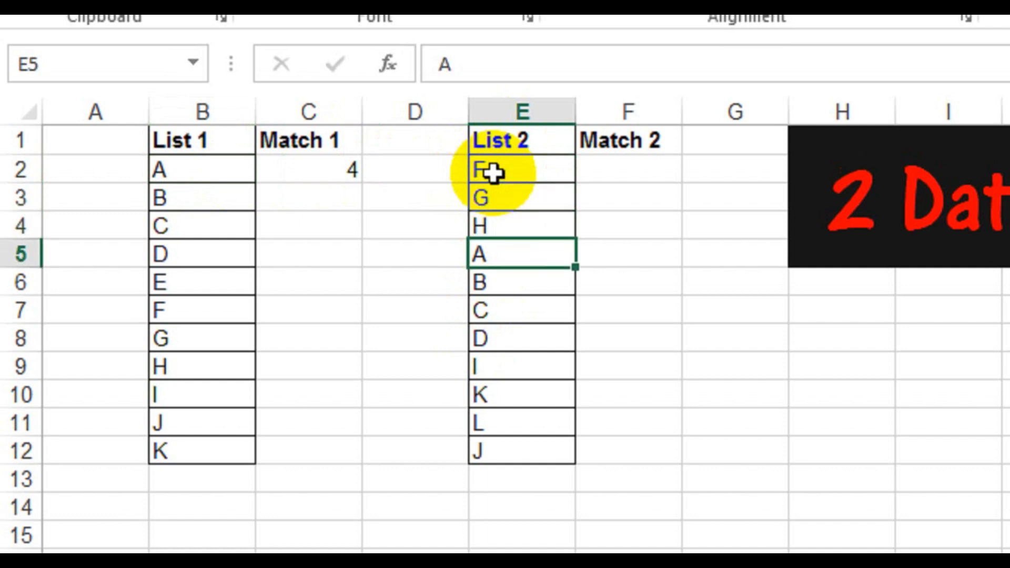
# - Fill the C2 formula down to C12 and inspect the lookup ranges in C3 and C7
pyautogui.click(325, 168)
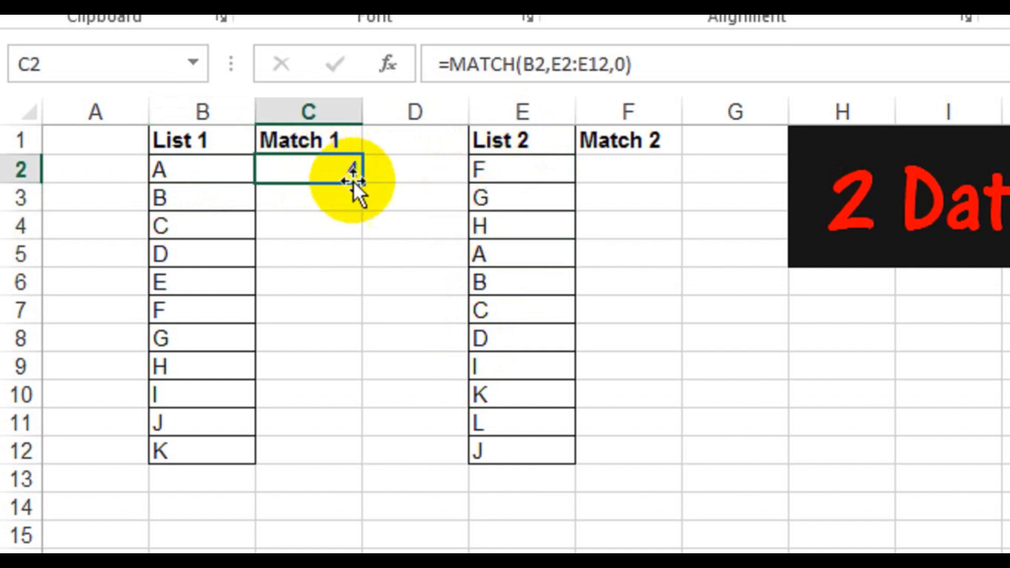
pyautogui.moveTo(360, 186); pyautogui.dragTo(349, 465)
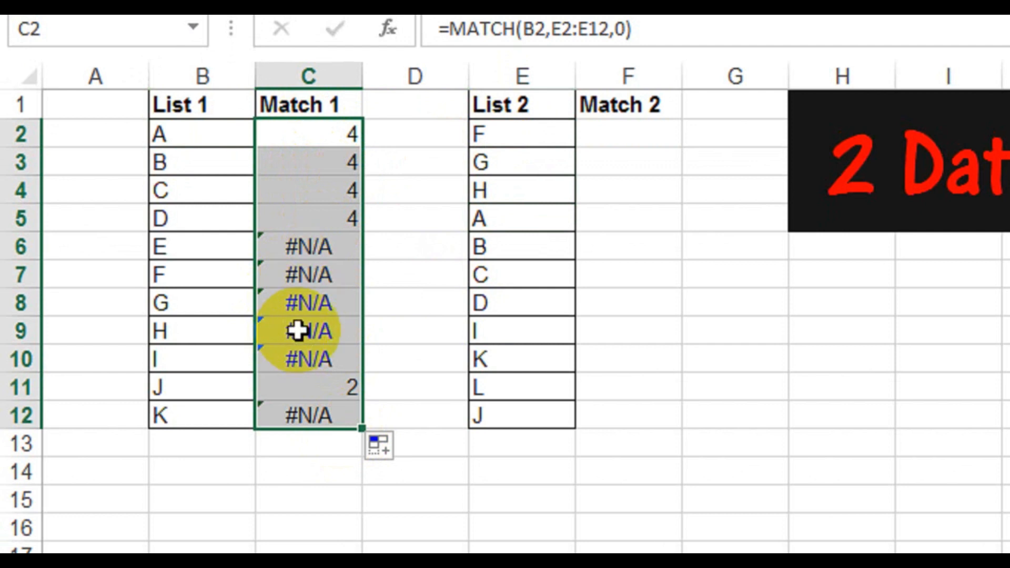
pyautogui.doubleClick(301, 163)
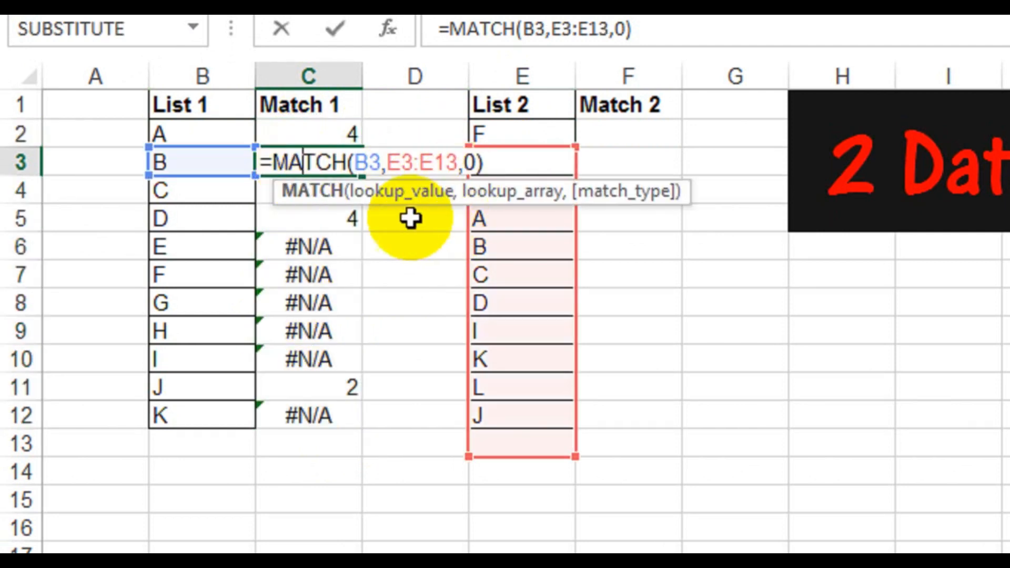
pyautogui.press('Return')
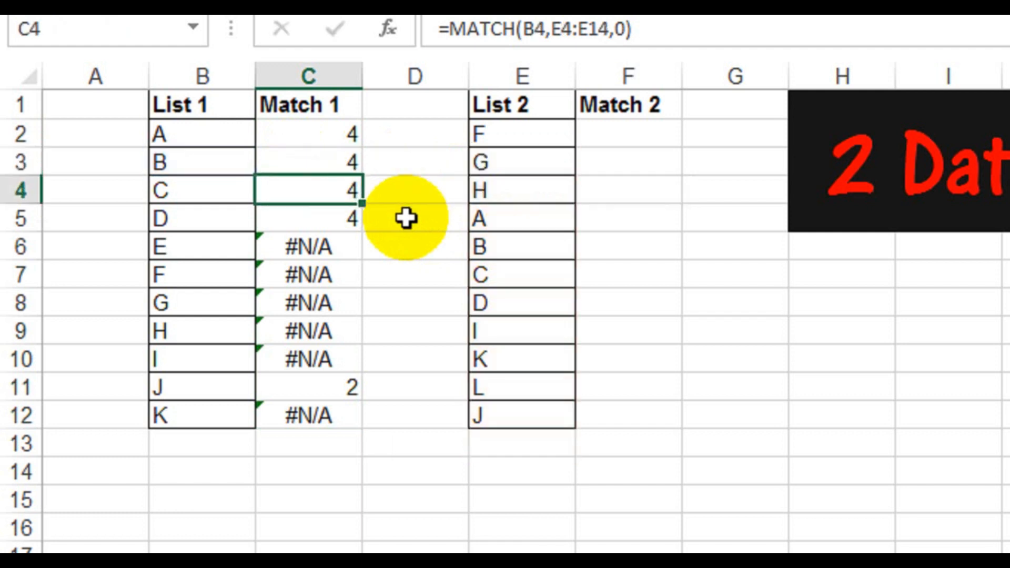
pyautogui.doubleClick(321, 272)
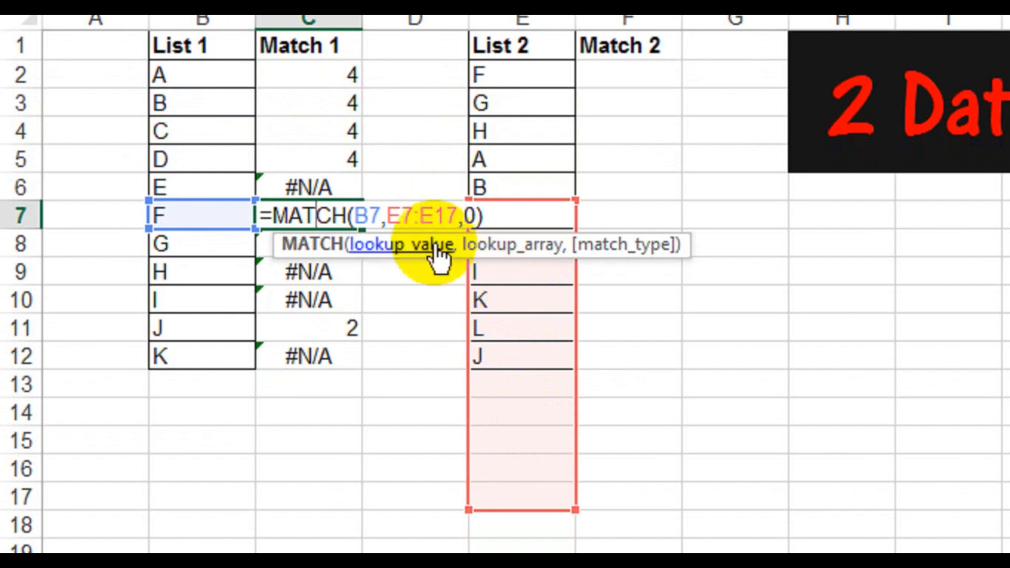
pyautogui.press('Return')
# - Make the lookup array in C2 absolute as $E$2:$E$12 and fill the formula down to C12
pyautogui.doubleClick(344, 75)
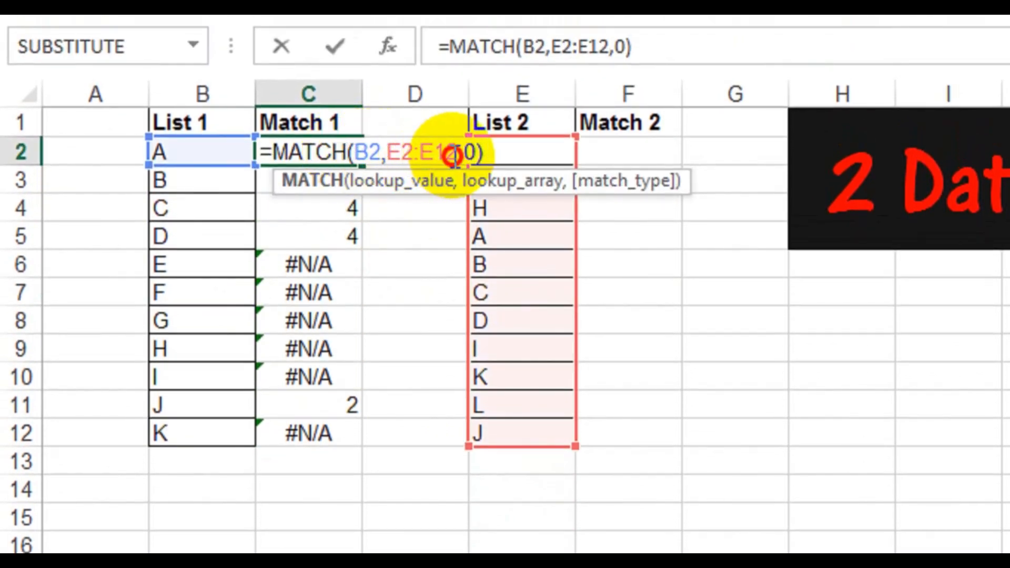
pyautogui.moveTo(454, 154); pyautogui.dragTo(387, 153)
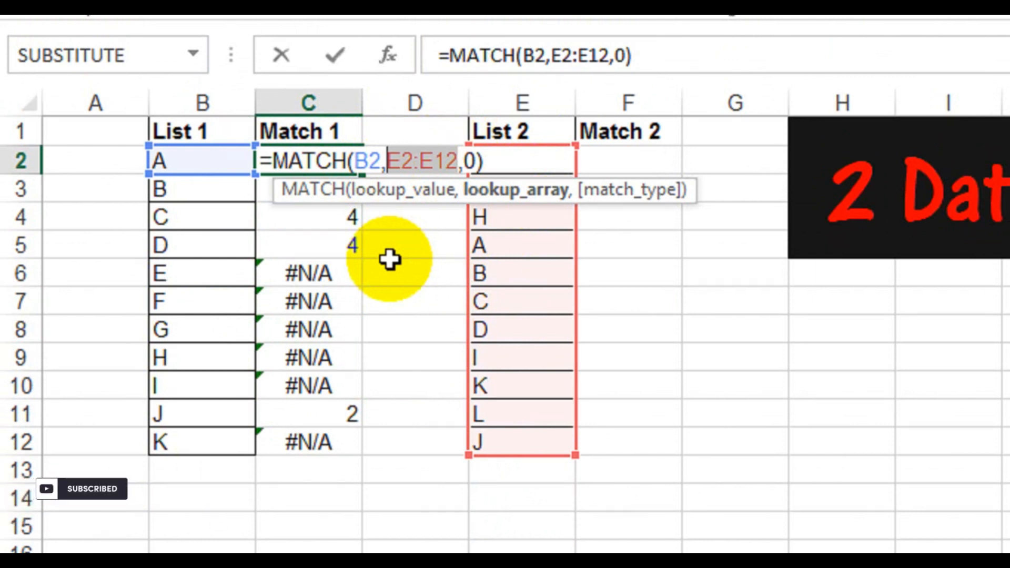
pyautogui.press('F4')
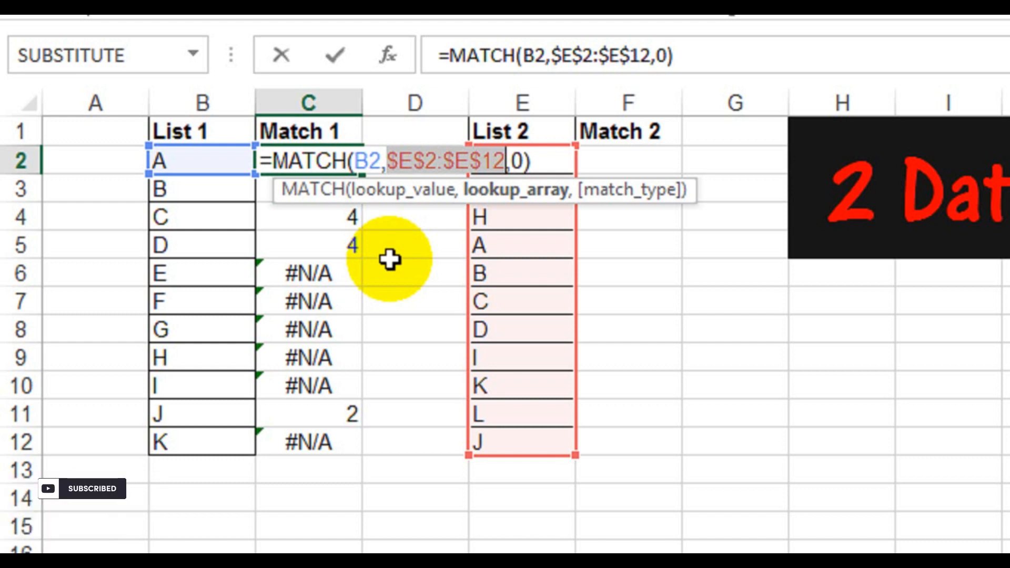
pyautogui.press('Return')
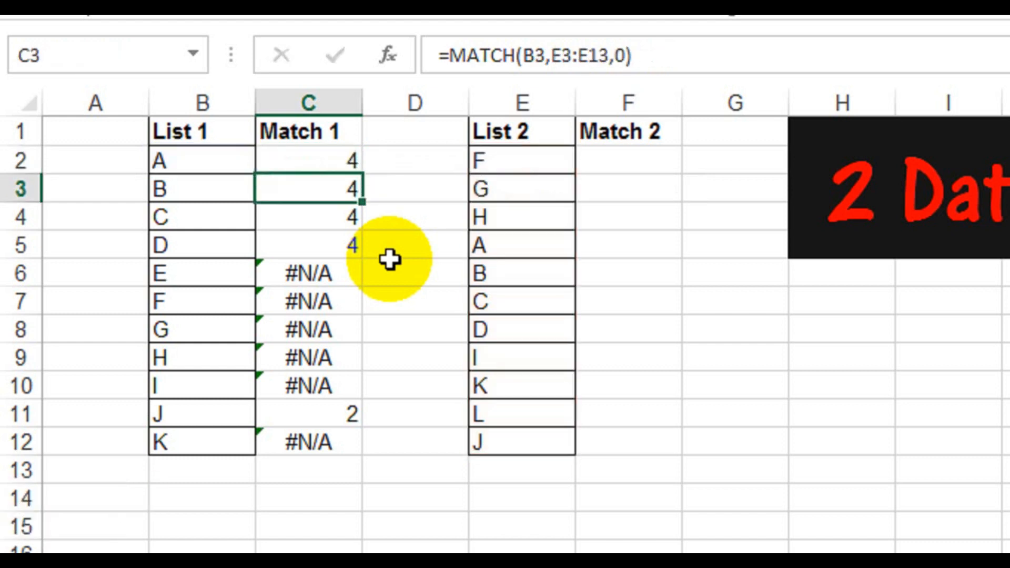
pyautogui.click(344, 158)
pyautogui.moveTo(362, 174); pyautogui.dragTo(335, 441)
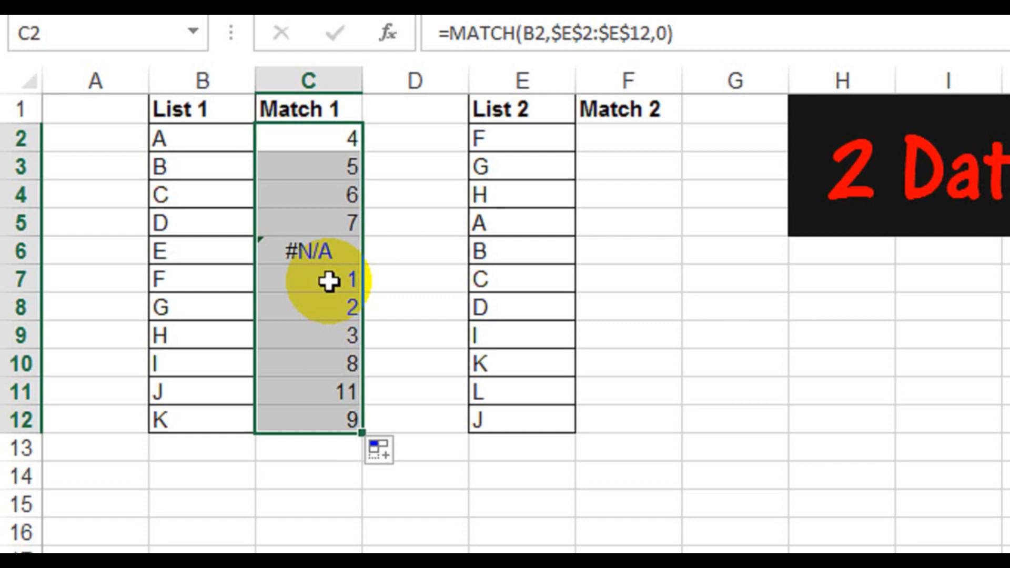
# - Inspect the references of the copied MATCH formulas in C3, C6 and C10
pyautogui.doubleClick(324, 167)
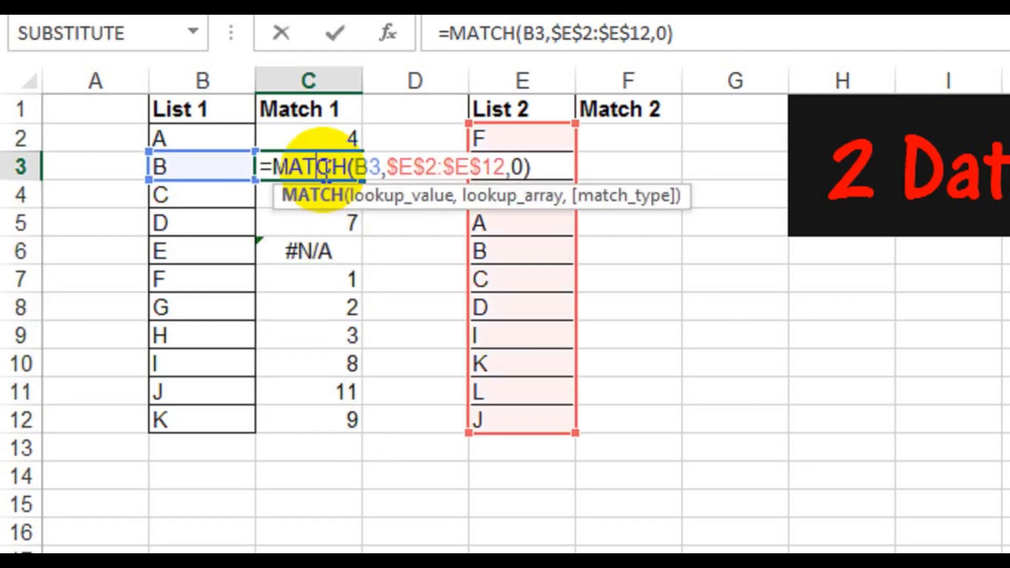
pyautogui.press('Return')
pyautogui.press('Down')
pyautogui.press('Down')
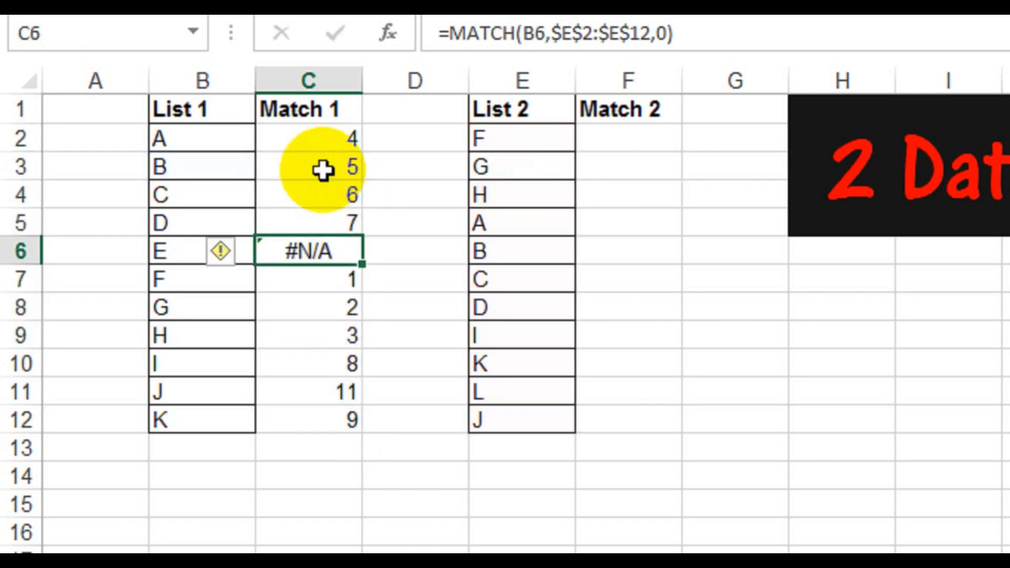
pyautogui.doubleClick(316, 250)
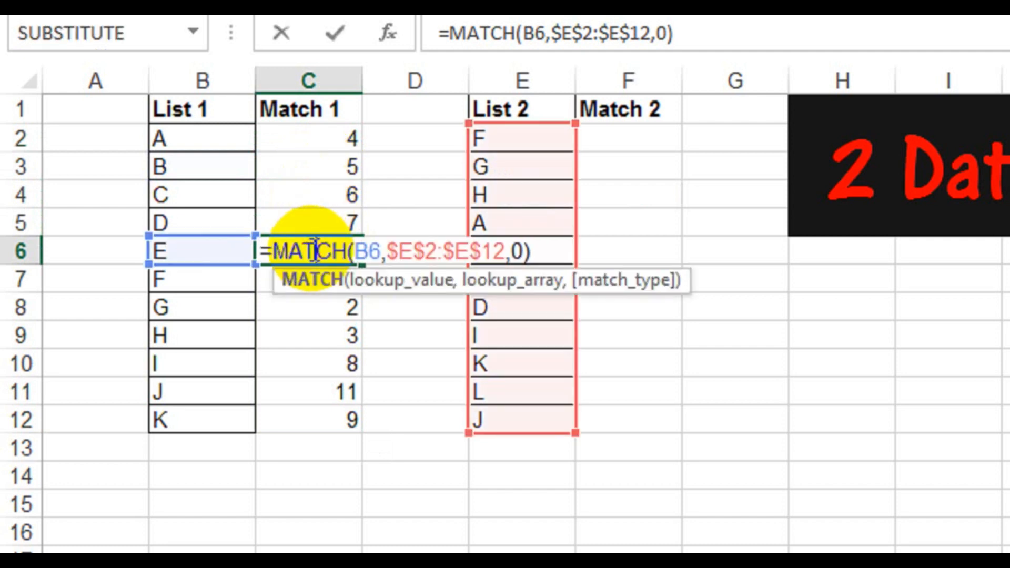
pyautogui.press('Return')
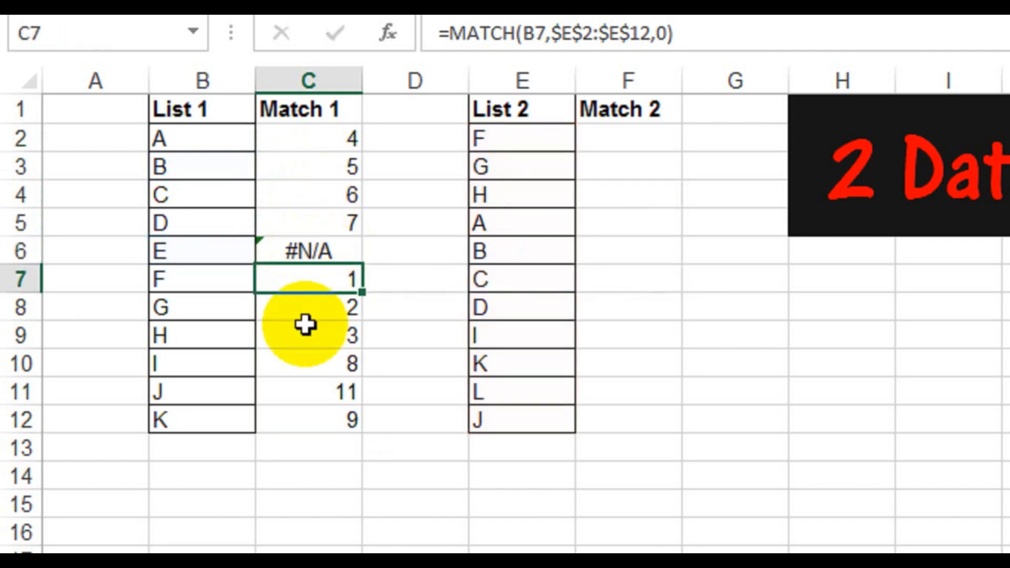
pyautogui.doubleClick(305, 364)
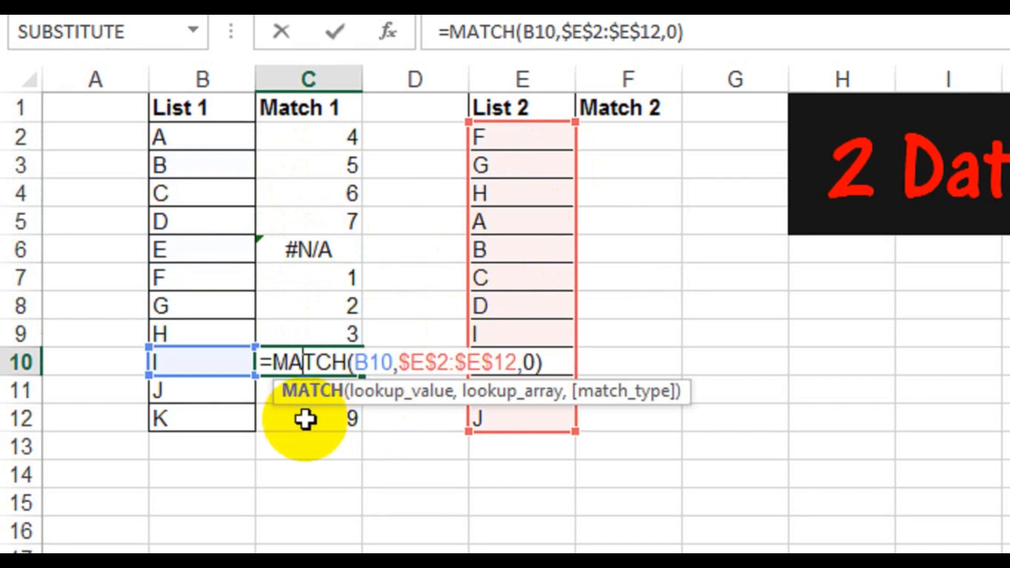
pyautogui.press('Return')
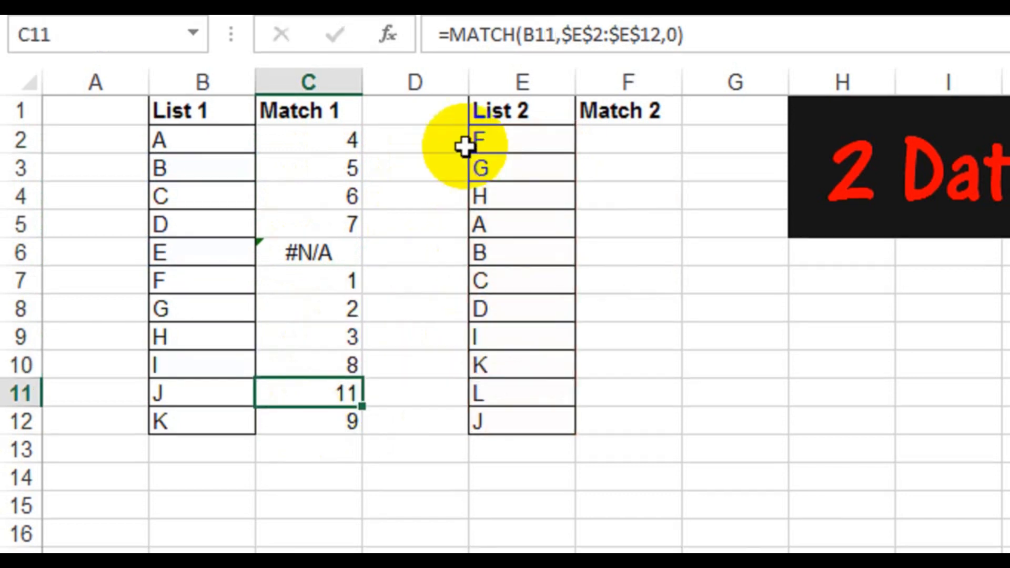
# - Enter =MATCH(E2,$B$2:$B$12,0) in F2 to look up the first List 2 value in List 1 with an exact match
pyautogui.click(628, 159)
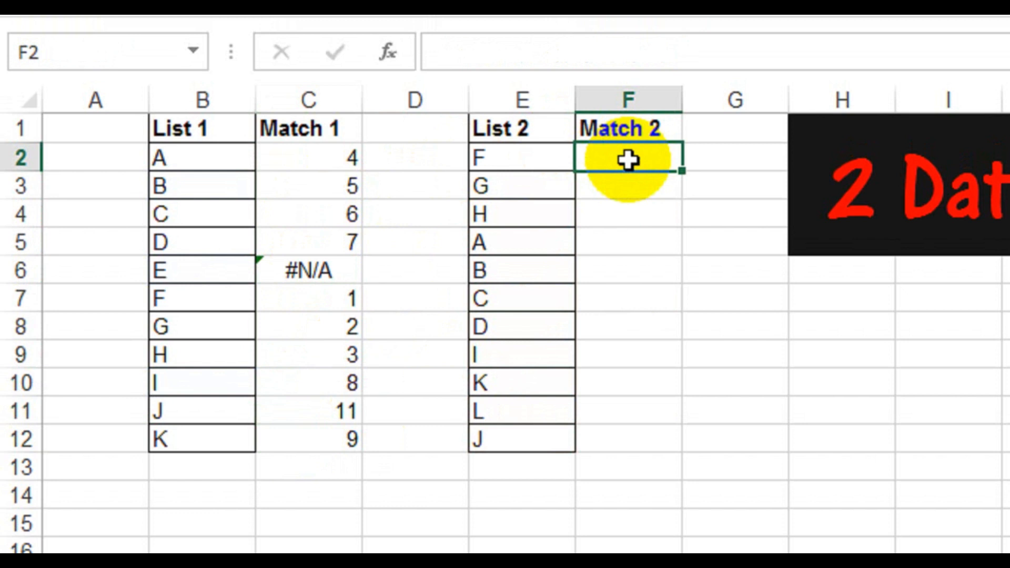
pyautogui.write('=ma')
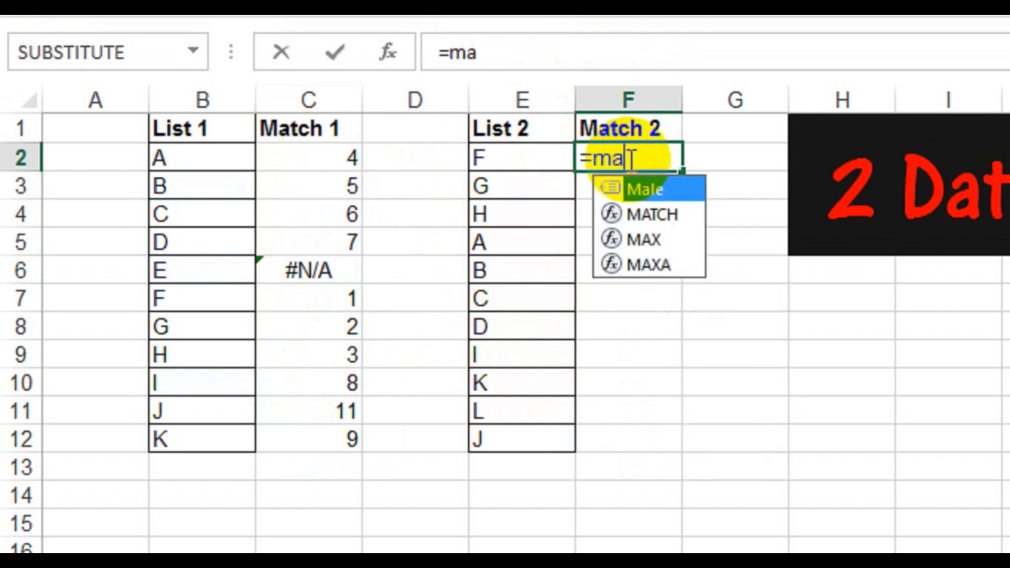
pyautogui.write('tch')
pyautogui.press('Tab')
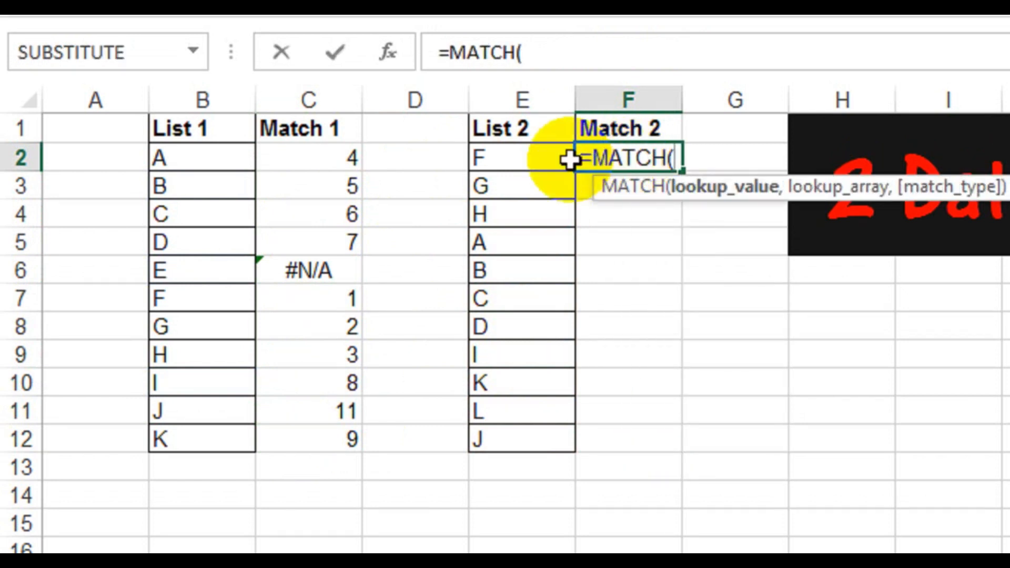
pyautogui.click(512, 158)
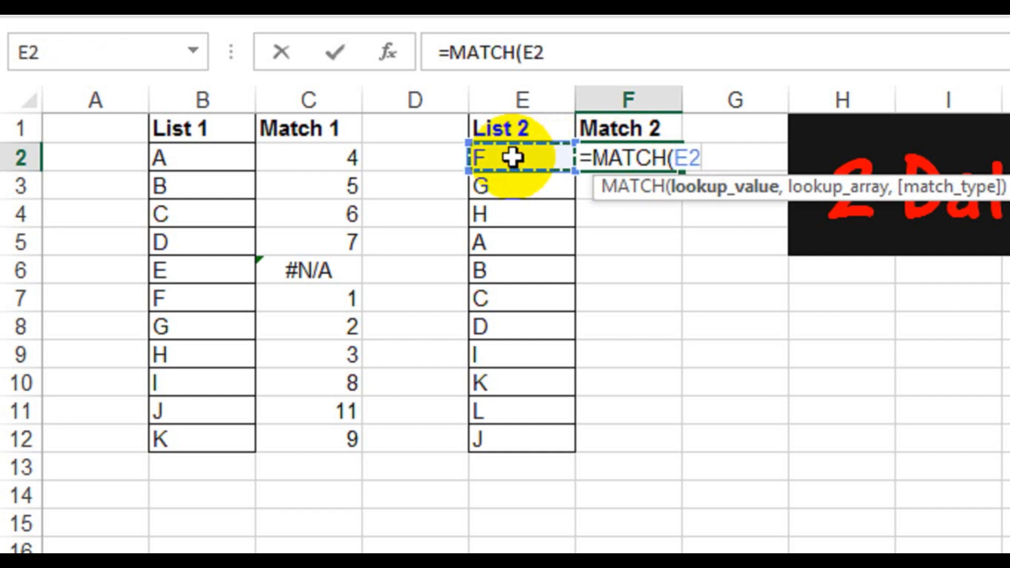
pyautogui.write(',')
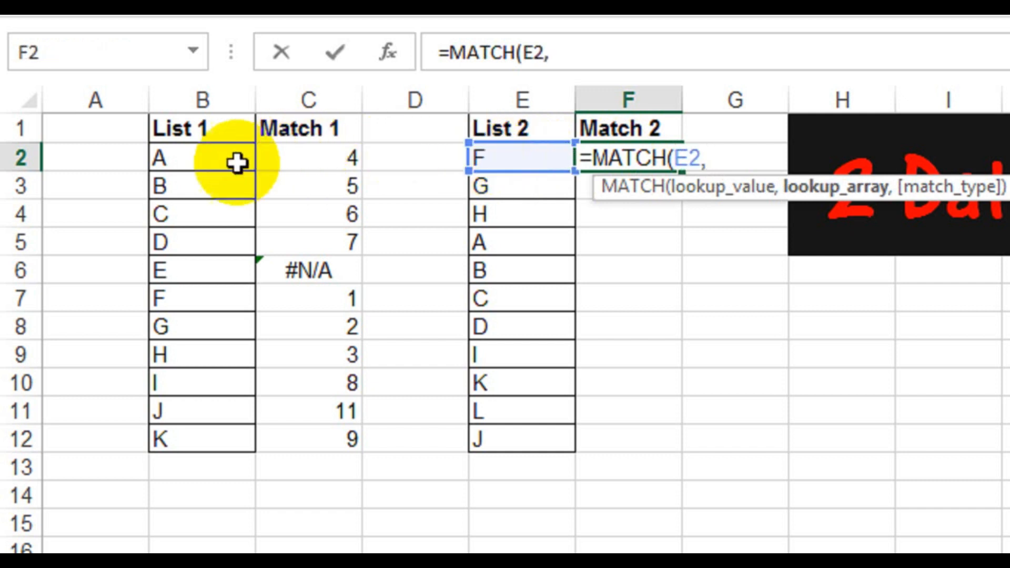
pyautogui.click(224, 164)
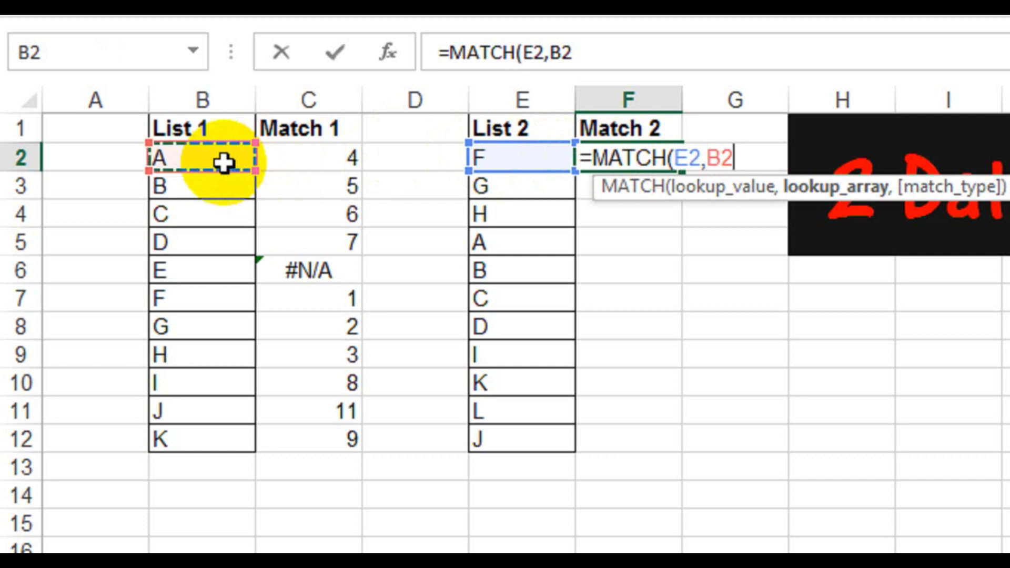
pyautogui.hotkey('ctrl', 'shift', 'Down')
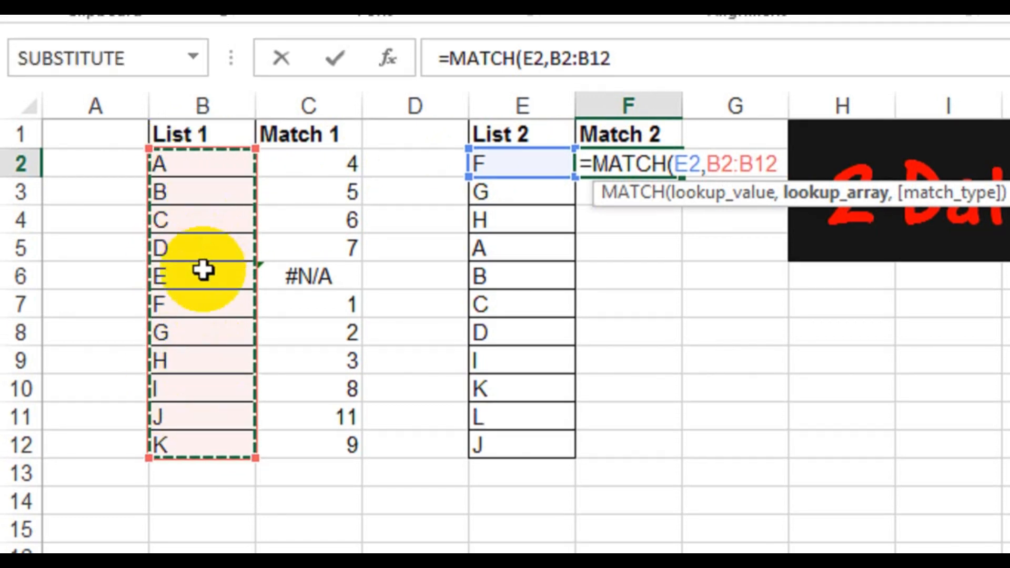
pyautogui.press('F4')
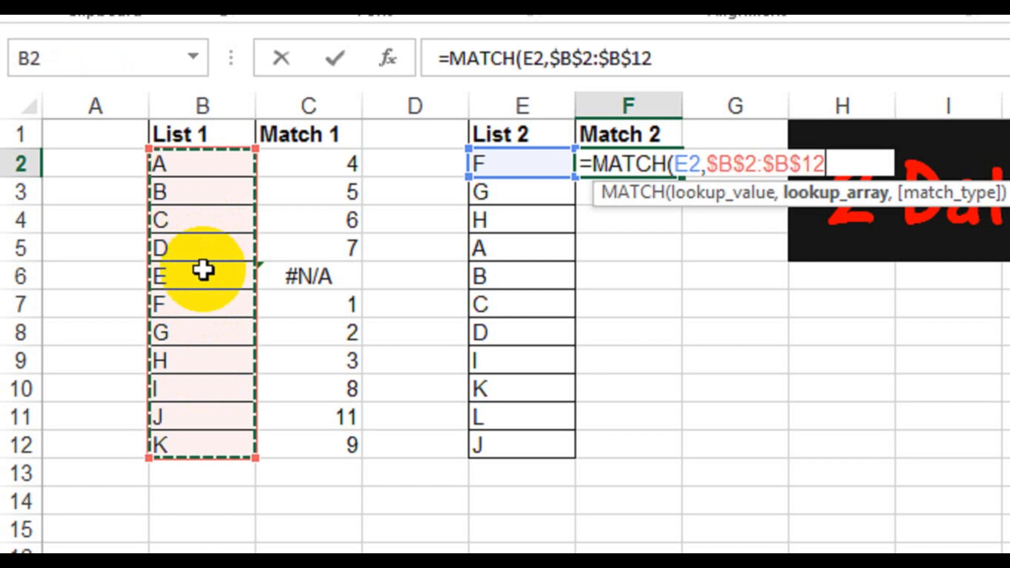
pyautogui.write(',0')
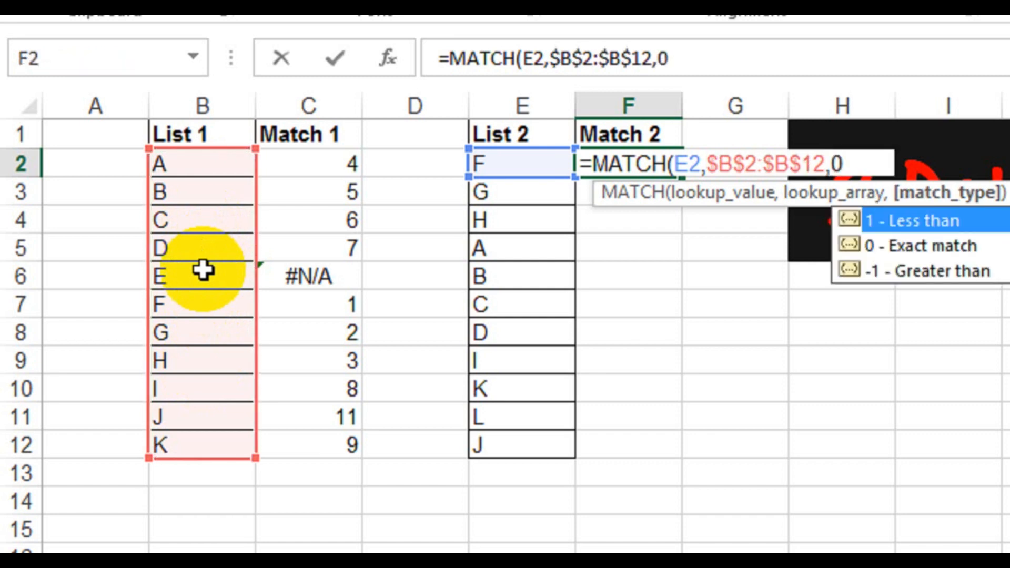
pyautogui.write(')')
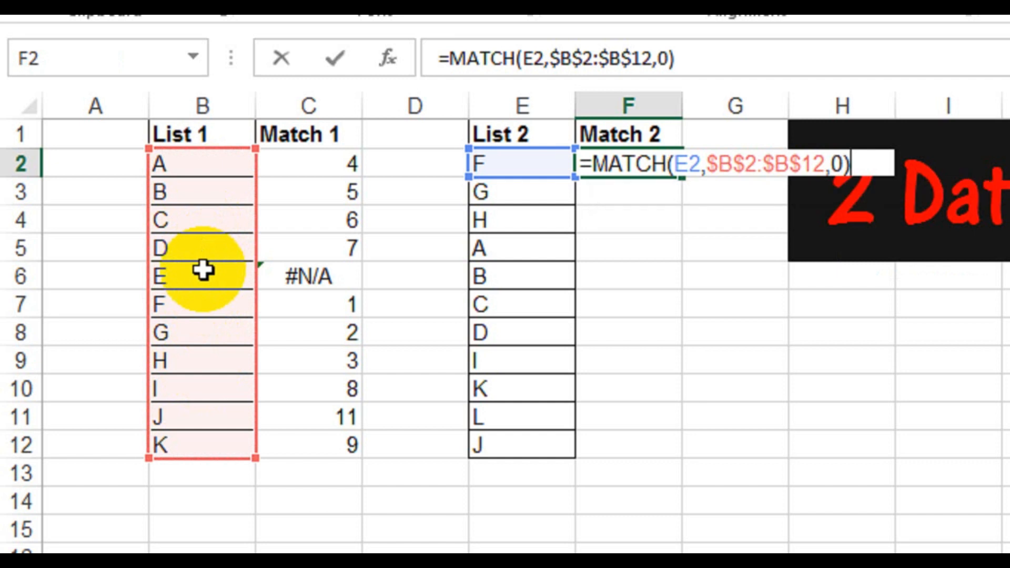
pyautogui.press('Return')
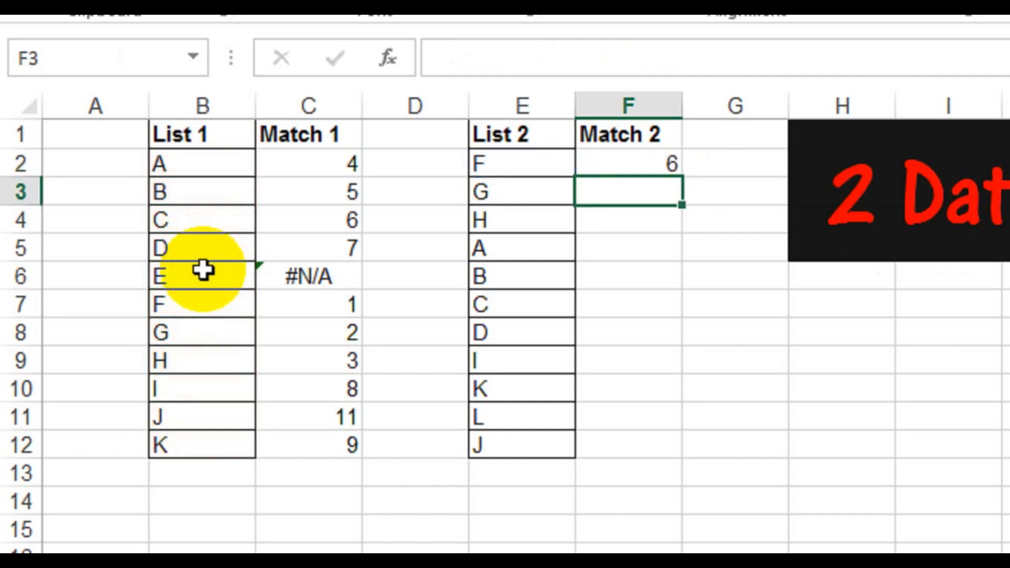
# - Check the F2 match result by tracing the position of the E2 value down List 1
pyautogui.click(483, 173)
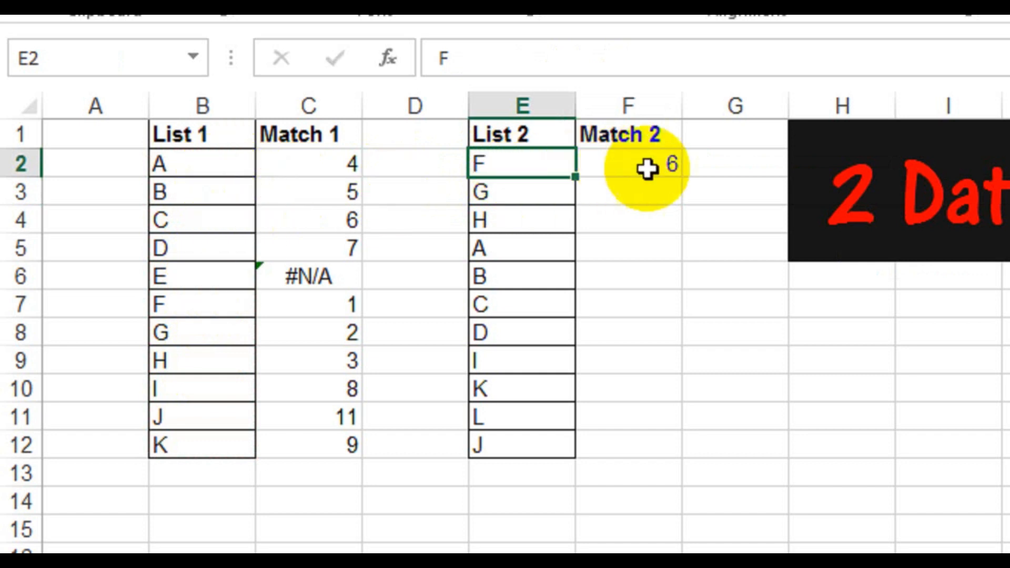
pyautogui.click(248, 165)
pyautogui.press('Down')
pyautogui.press('Down')
pyautogui.press('Down')
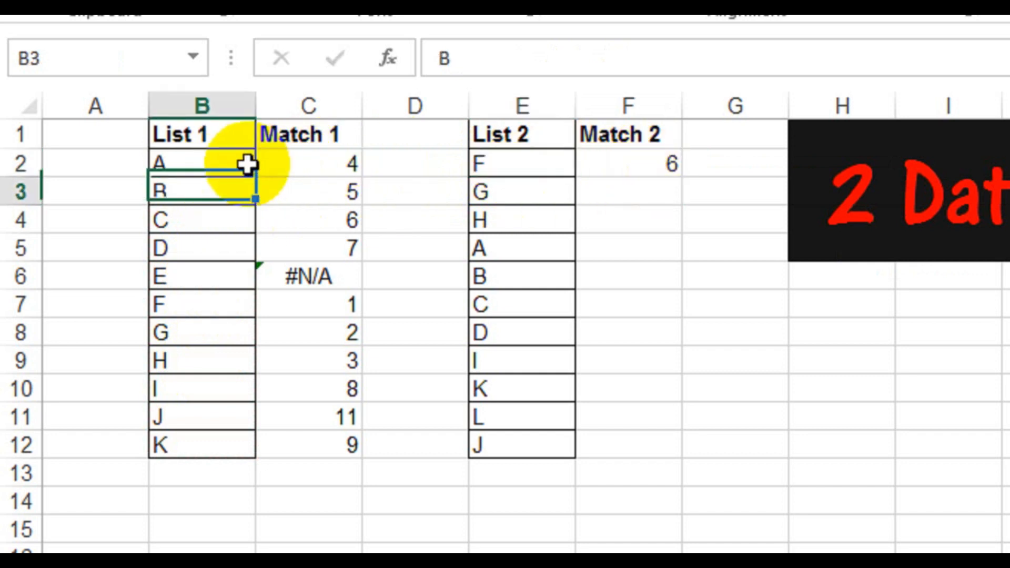
pyautogui.press('Down')
pyautogui.press('Down')
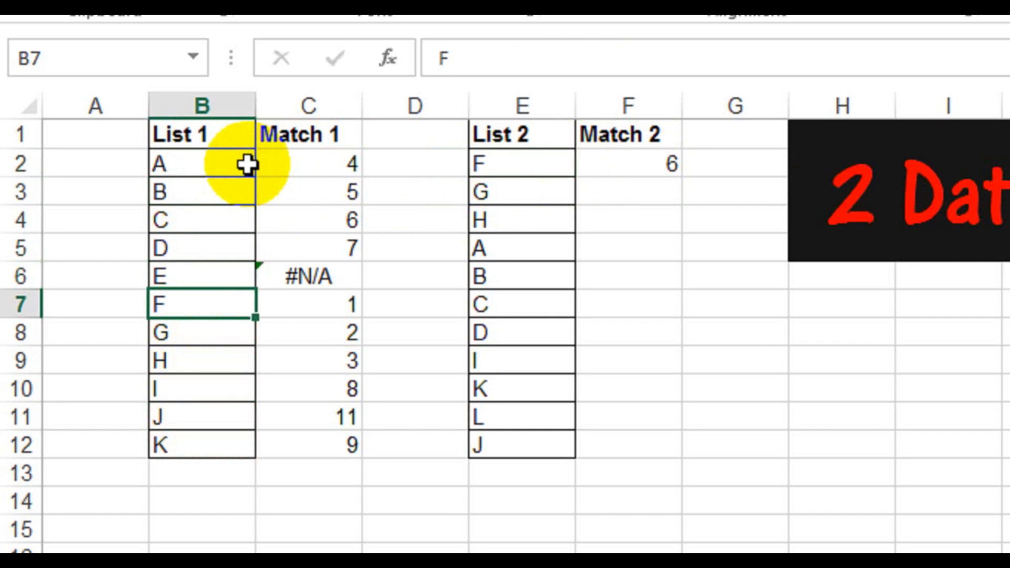
# - Fill the F2 formula down to F12 and inspect the formulas in F12 and C6
pyautogui.click(618, 168)
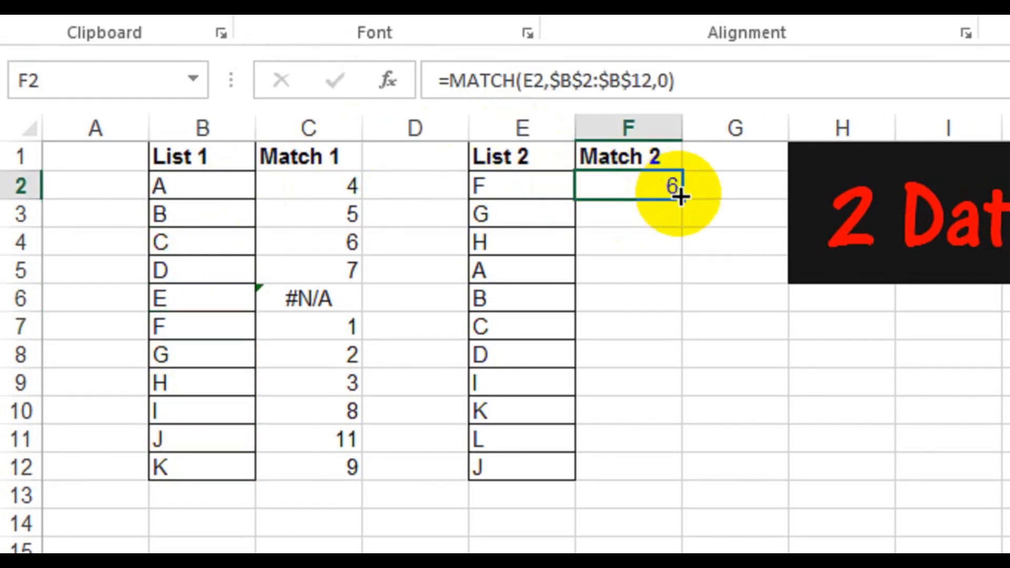
pyautogui.moveTo(681, 199); pyautogui.dragTo(682, 477)
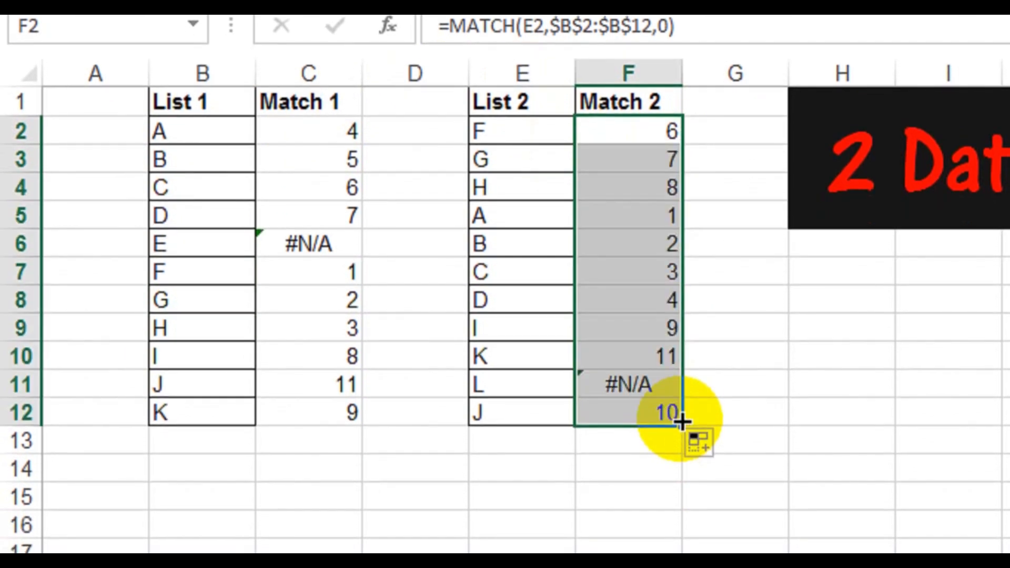
pyautogui.click(614, 404)
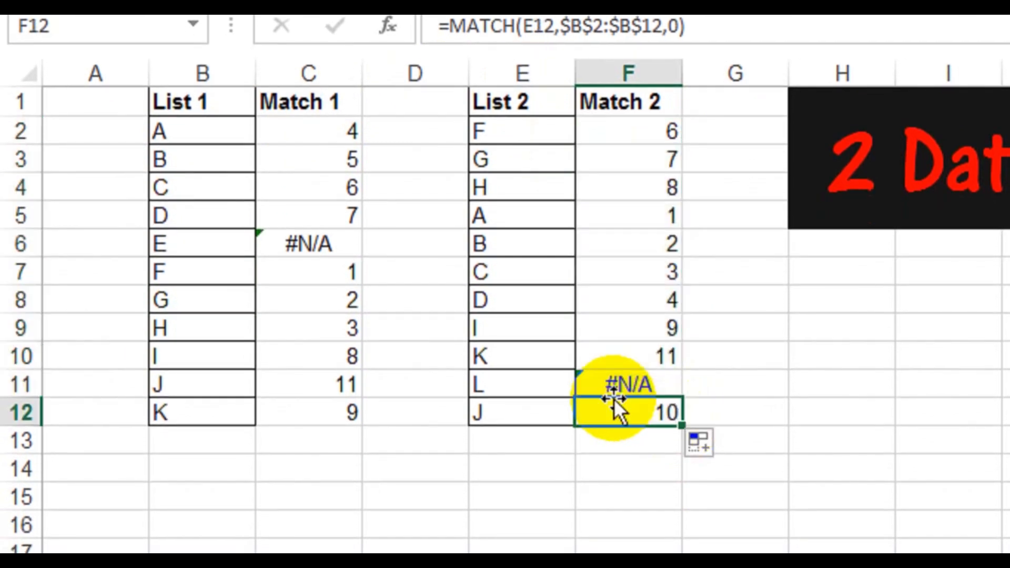
pyautogui.click(317, 242)
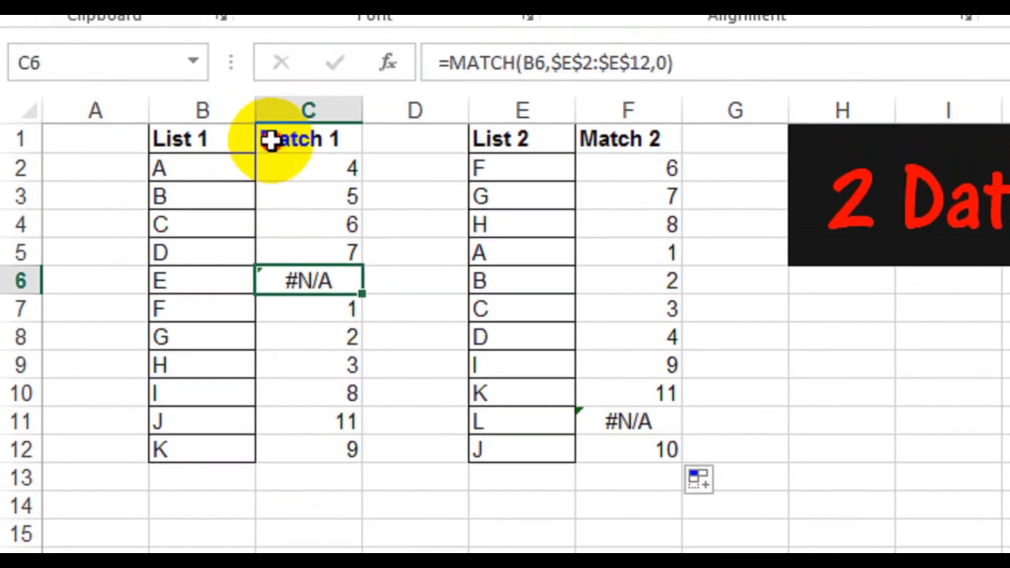
# - Convert the List 1 and Match 1 range $B$1:$C$12 into a table with headers
pyautogui.click(271, 61)
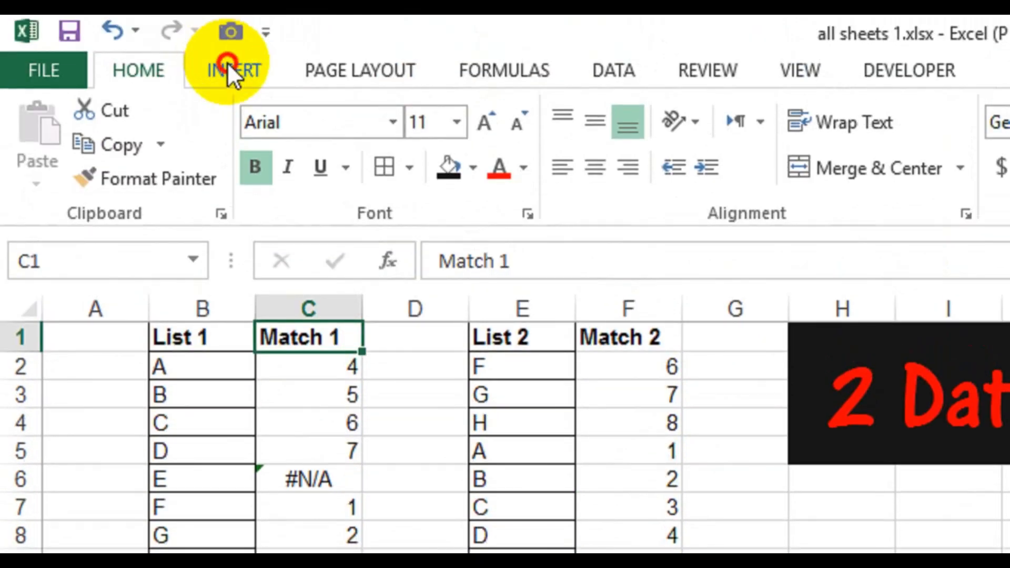
pyautogui.click(232, 66)
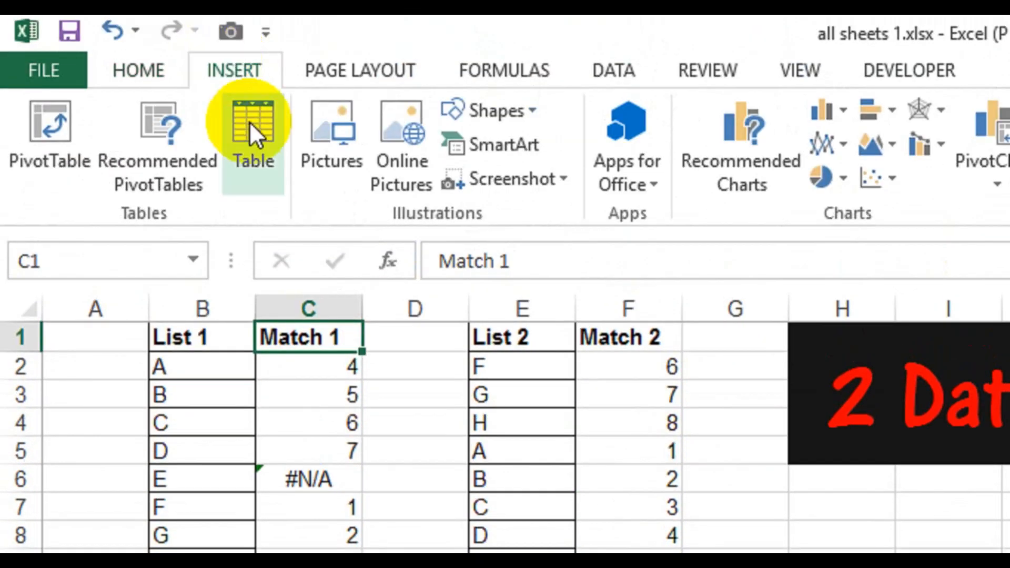
pyautogui.click(260, 152)
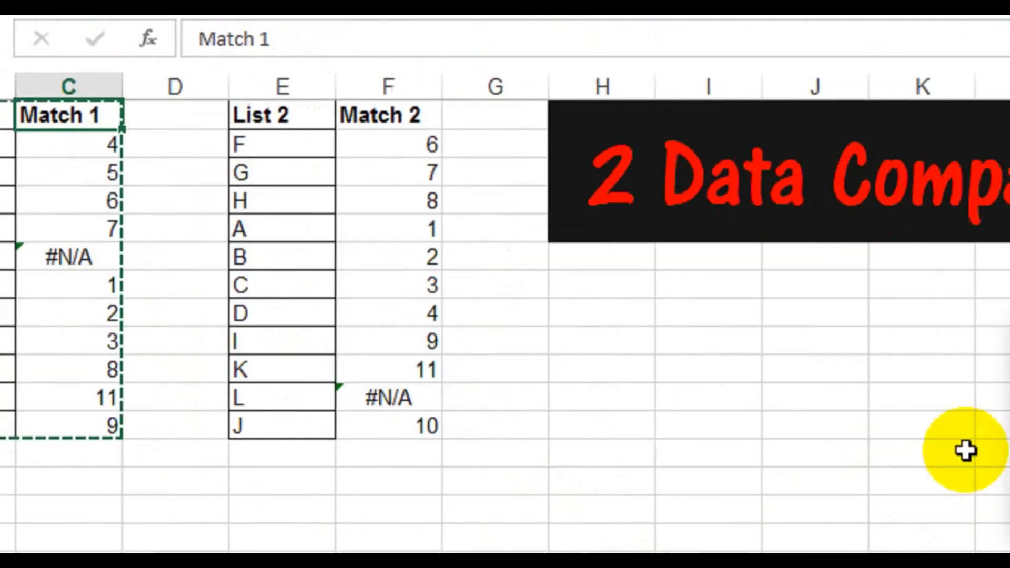
pyautogui.moveTo(863, 357); pyautogui.dragTo(154, 349)
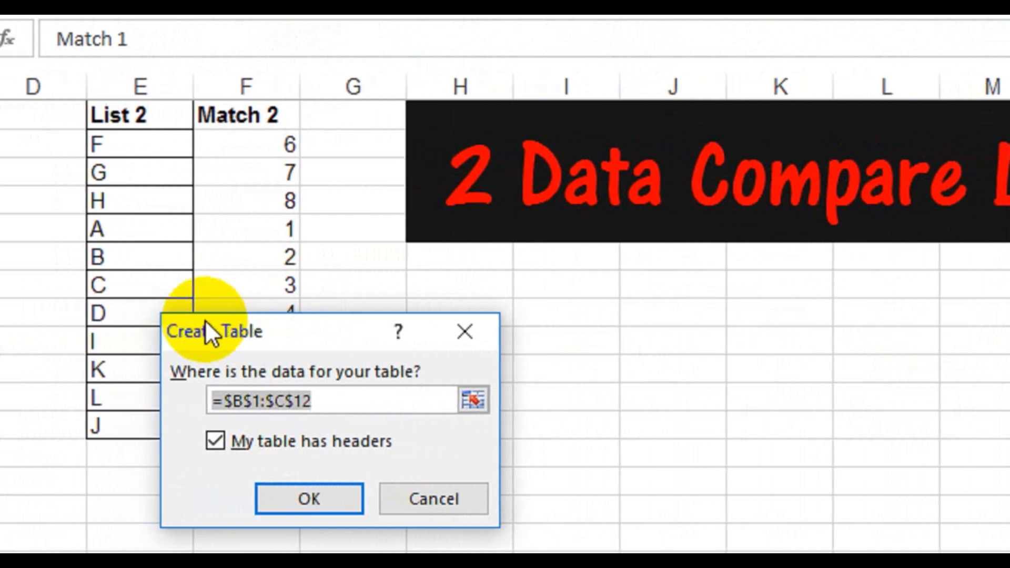
pyautogui.moveTo(204, 320); pyautogui.dragTo(192, 298)
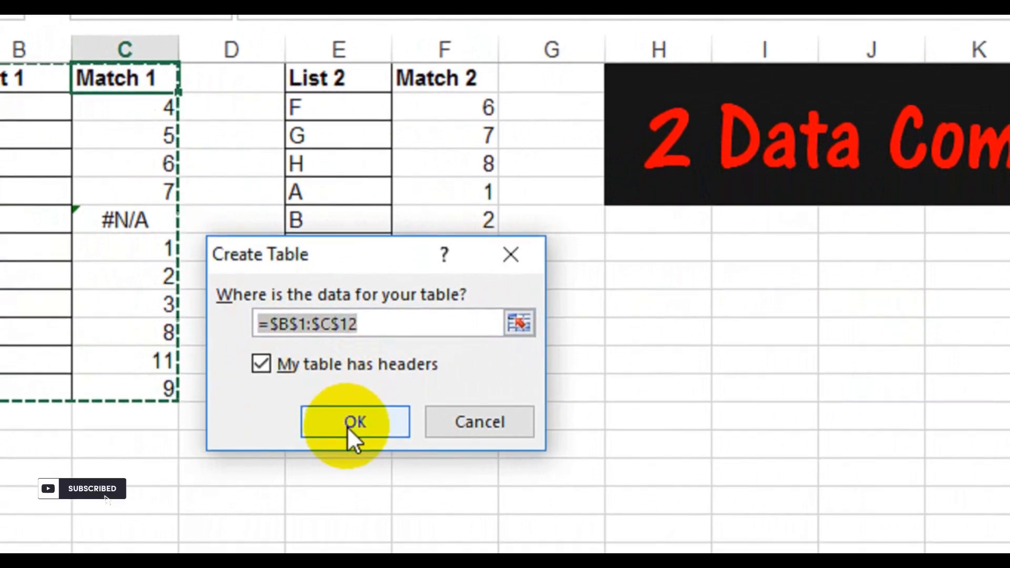
pyautogui.click(349, 427)
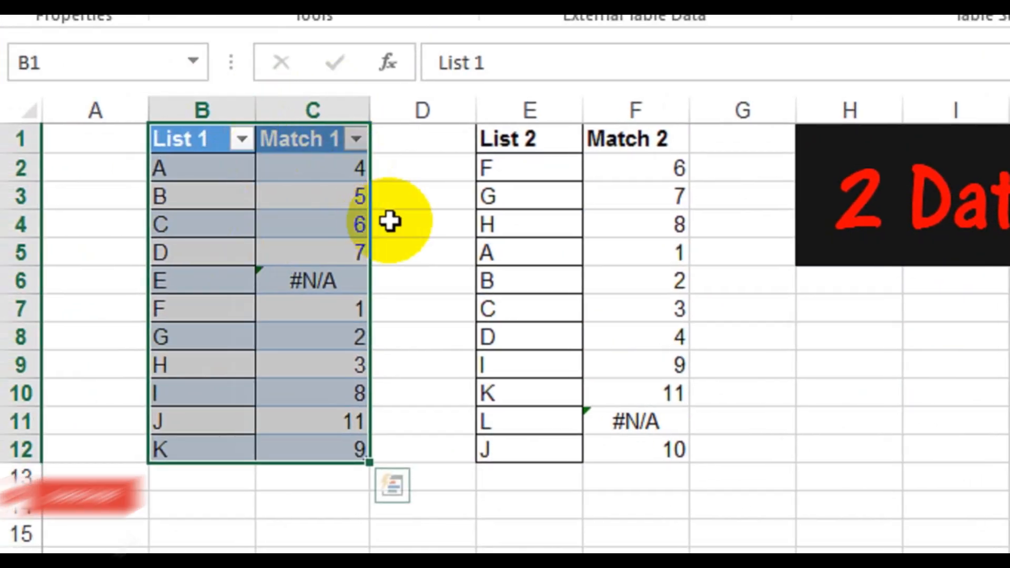
pyautogui.click(389, 221)
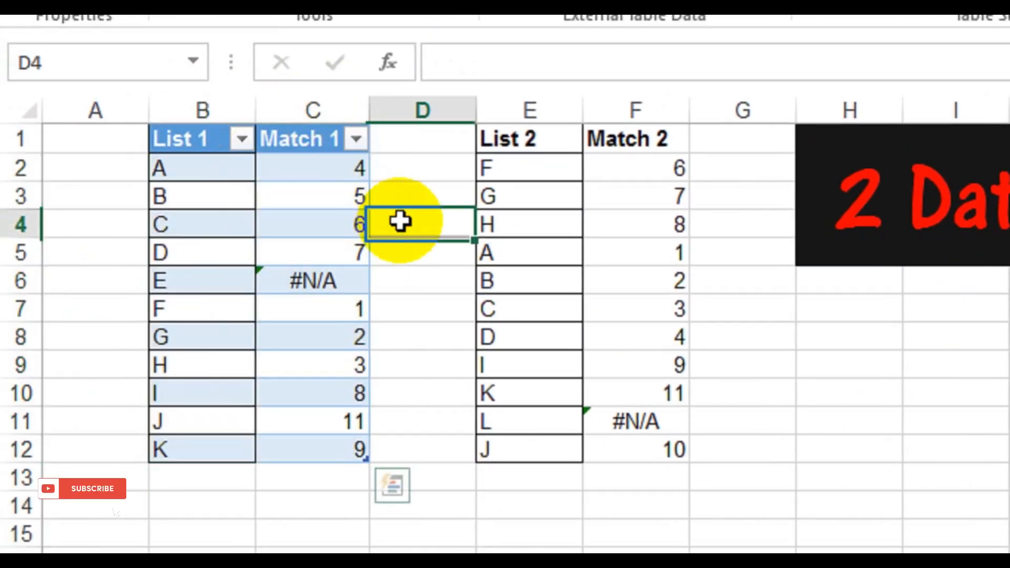
# - Convert the List 2 and Match 2 range $E$1:$F$12 into a table with headers
pyautogui.click(621, 140)
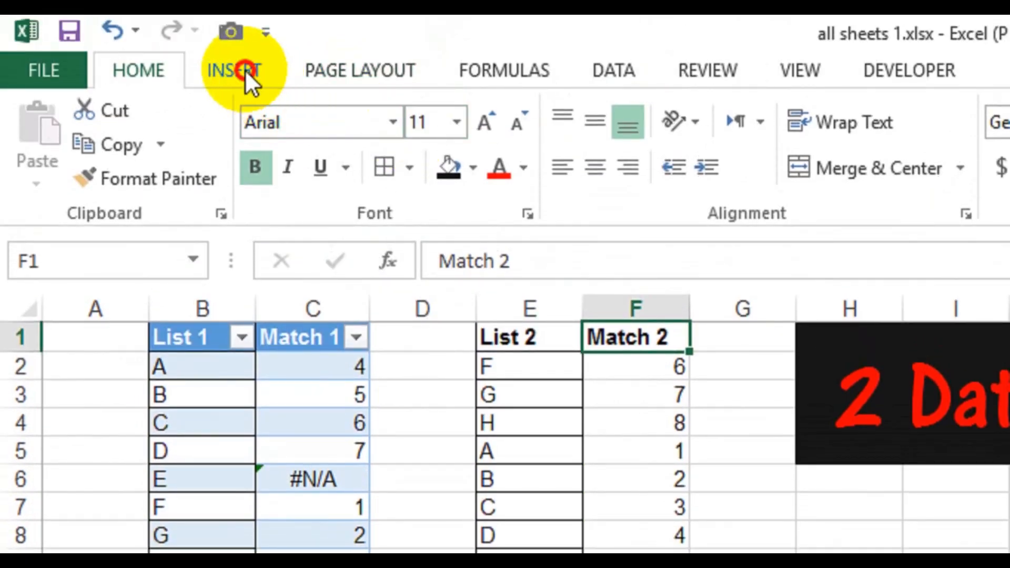
pyautogui.click(245, 69)
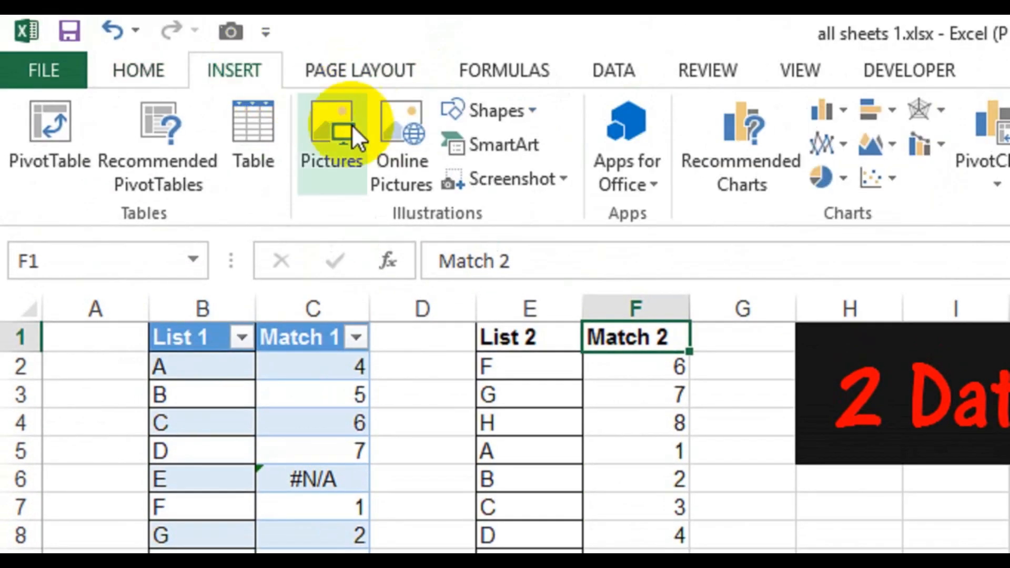
pyautogui.click(232, 126)
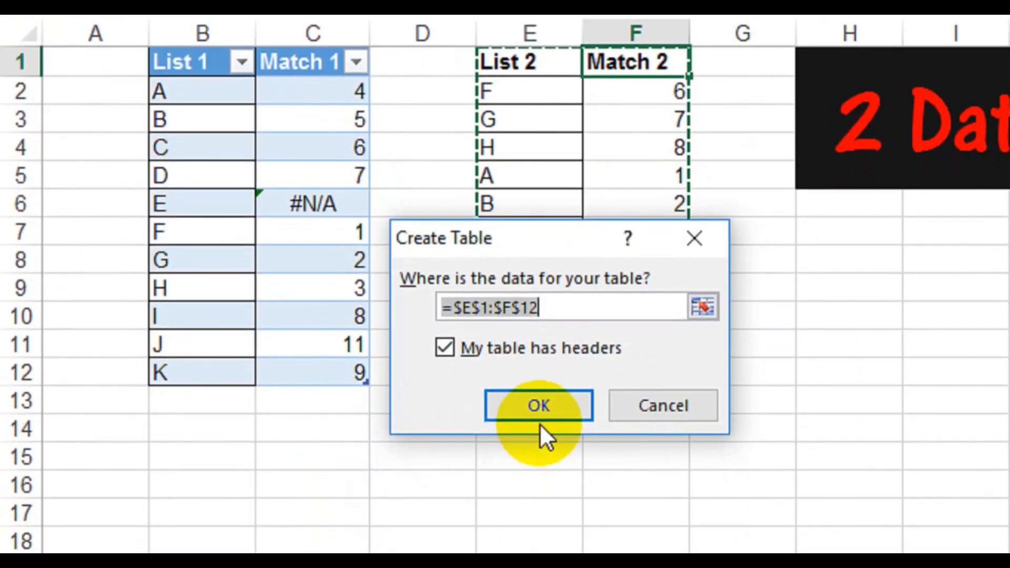
pyautogui.click(541, 409)
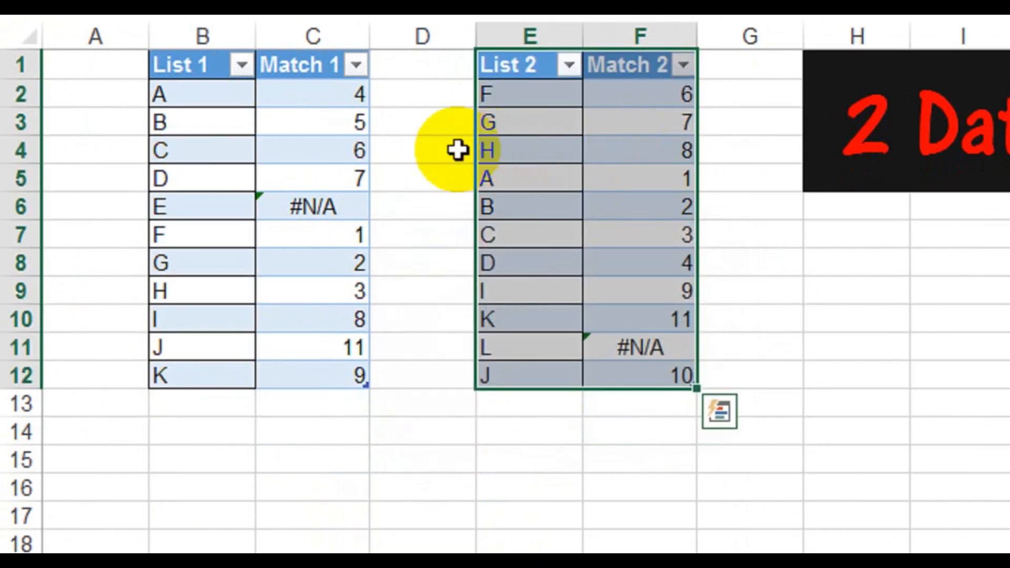
pyautogui.click(449, 151)
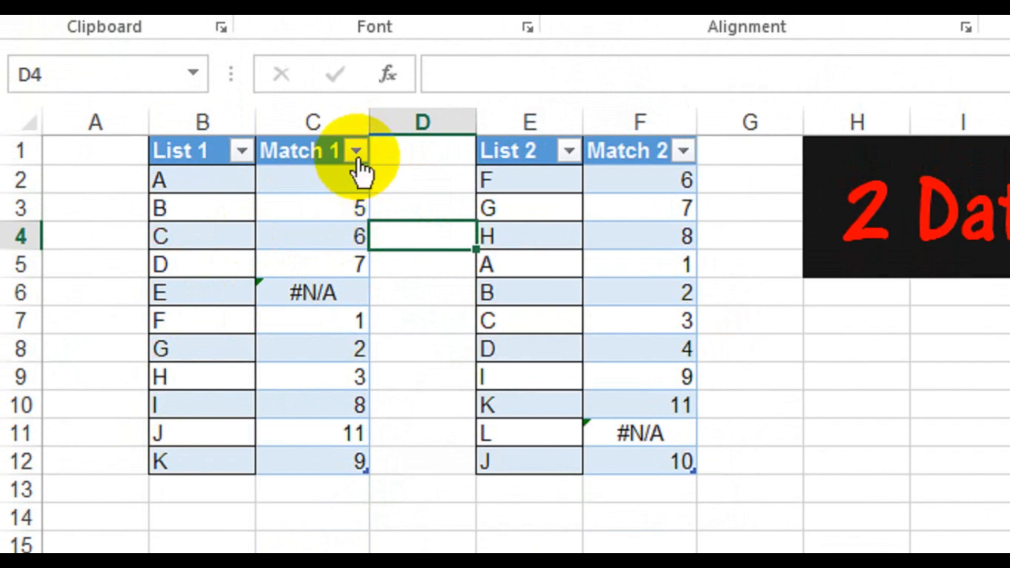
# - Filter the Match 1 column to show only the #N/A entries
pyautogui.click(356, 153)
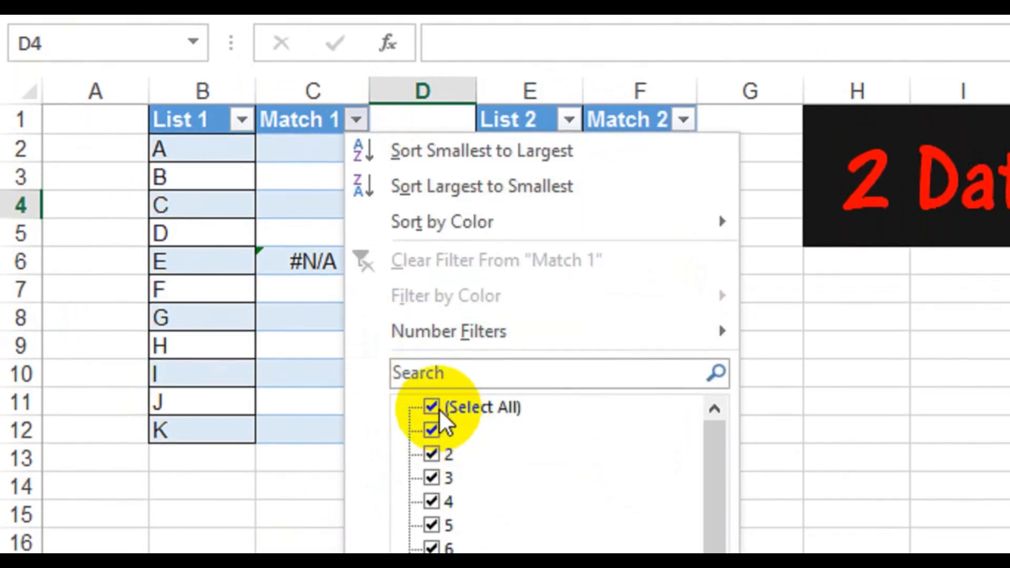
pyautogui.scroll(-1, 514, 474)
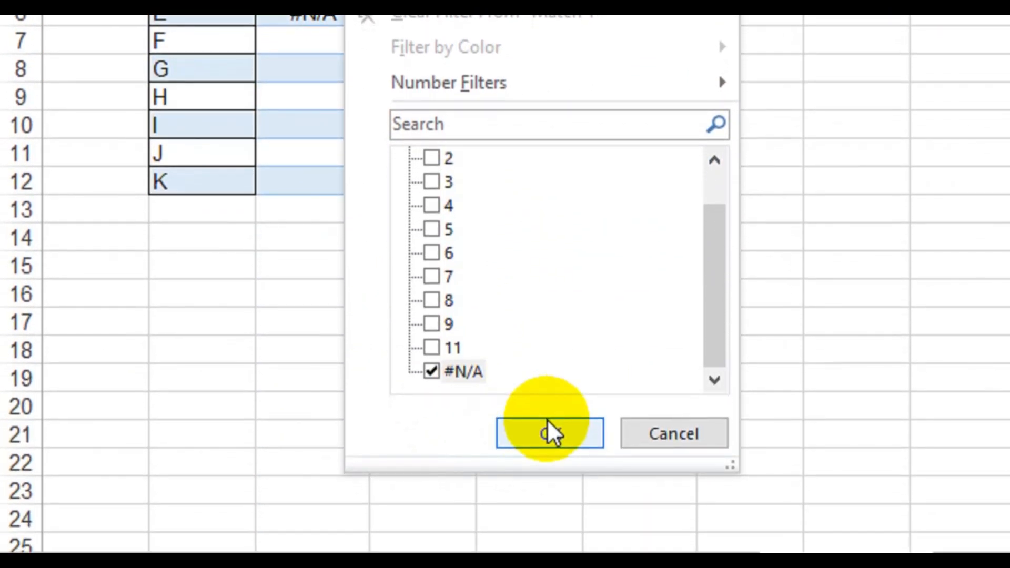
pyautogui.click(550, 434)
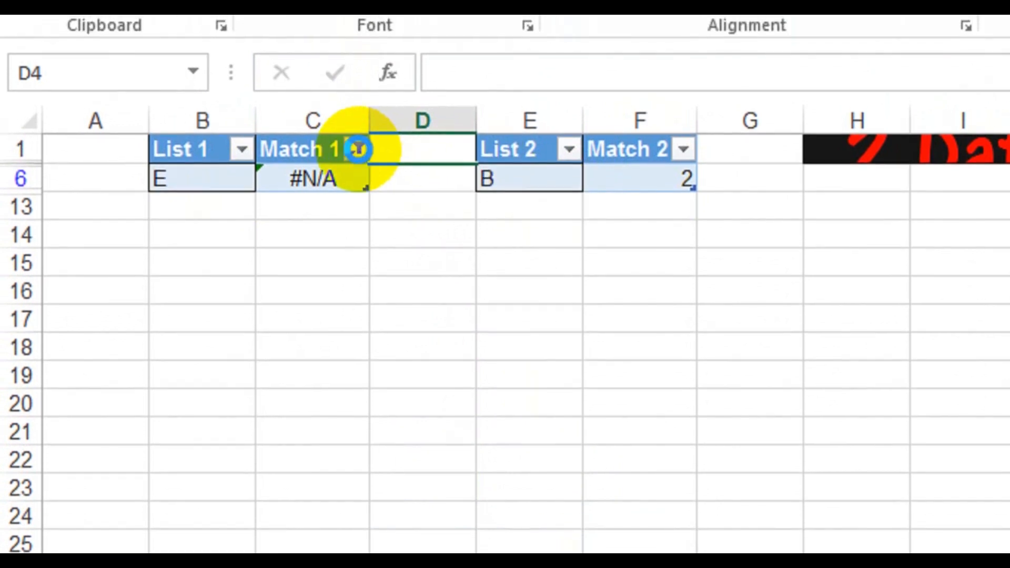
# - Reselect all values in the Match 1 filter to show every row again
pyautogui.click(357, 122)
pyautogui.click(431, 437)
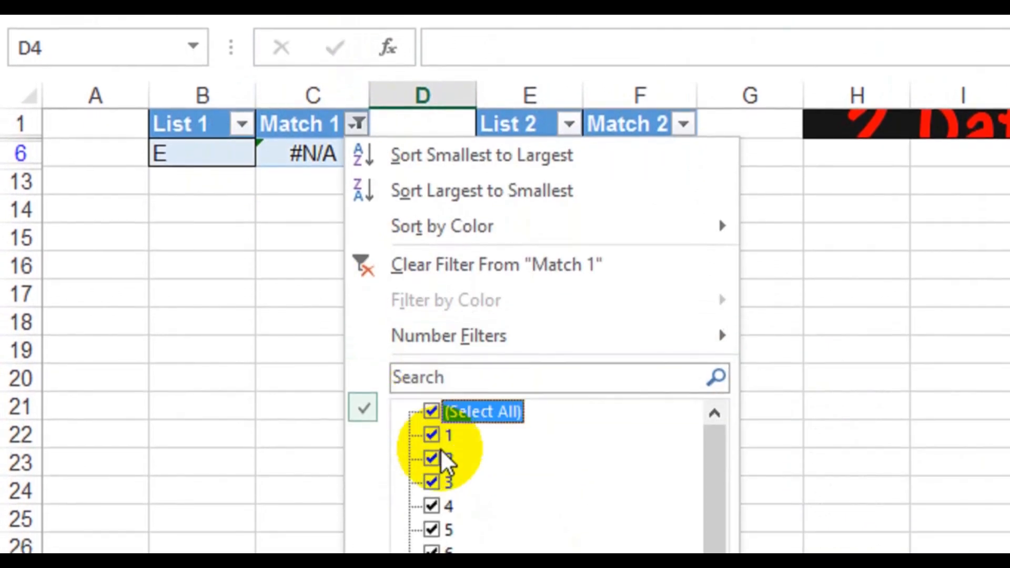
pyautogui.click(531, 447)
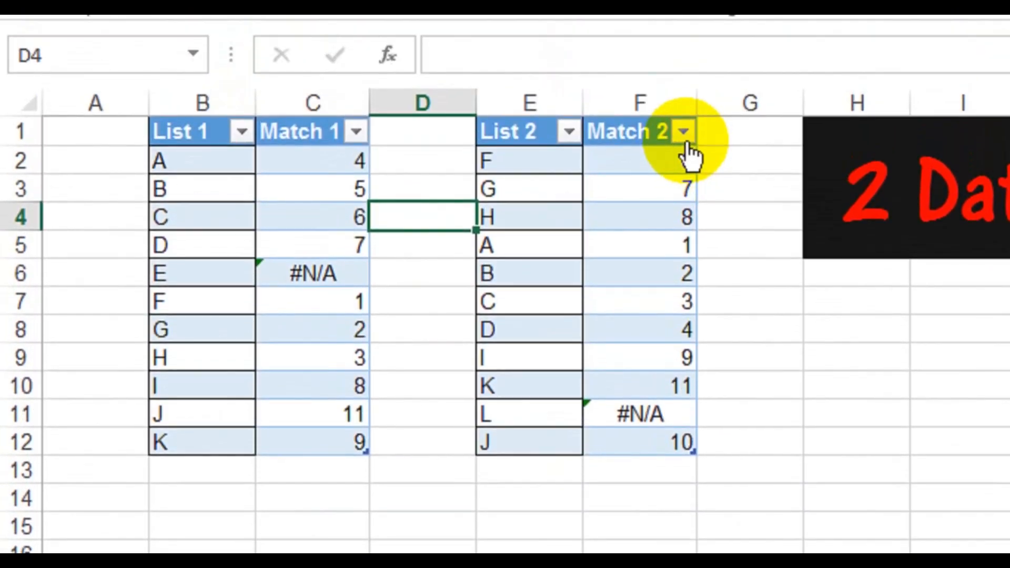
# - Filter the Match 2 column to show only the #N/A entries
pyautogui.click(686, 138)
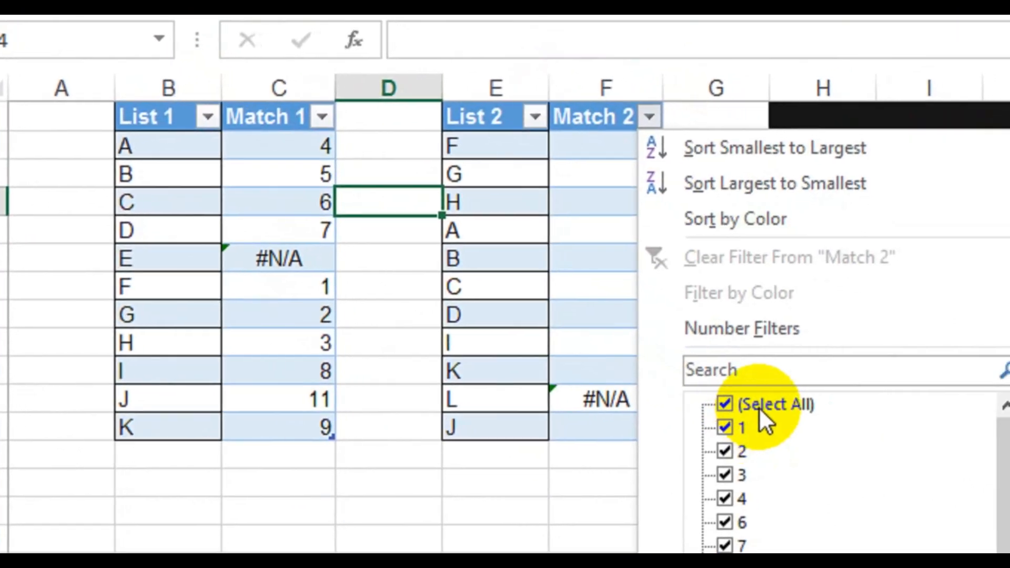
pyautogui.click(759, 407)
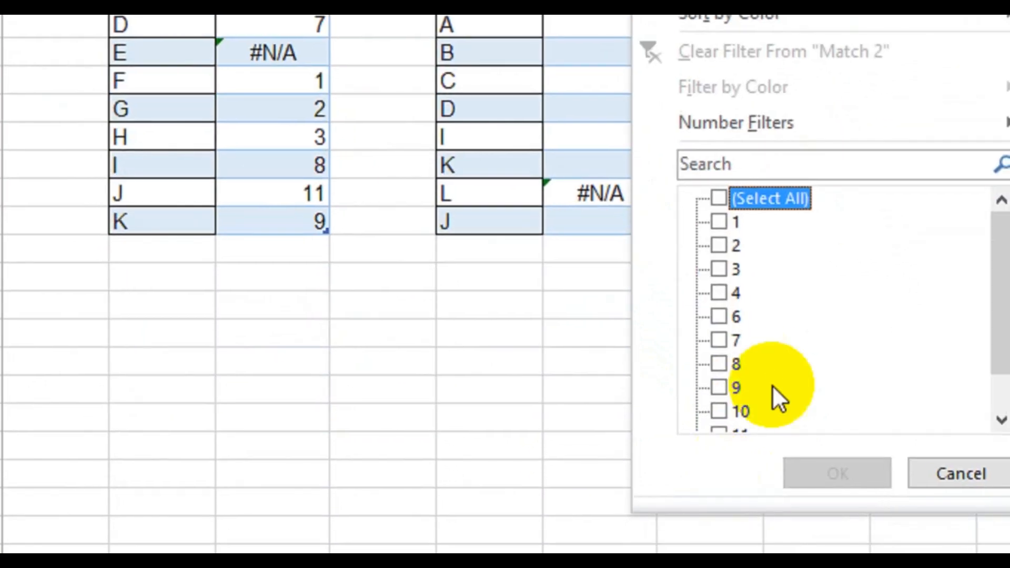
pyautogui.scroll(-1, 766, 378)
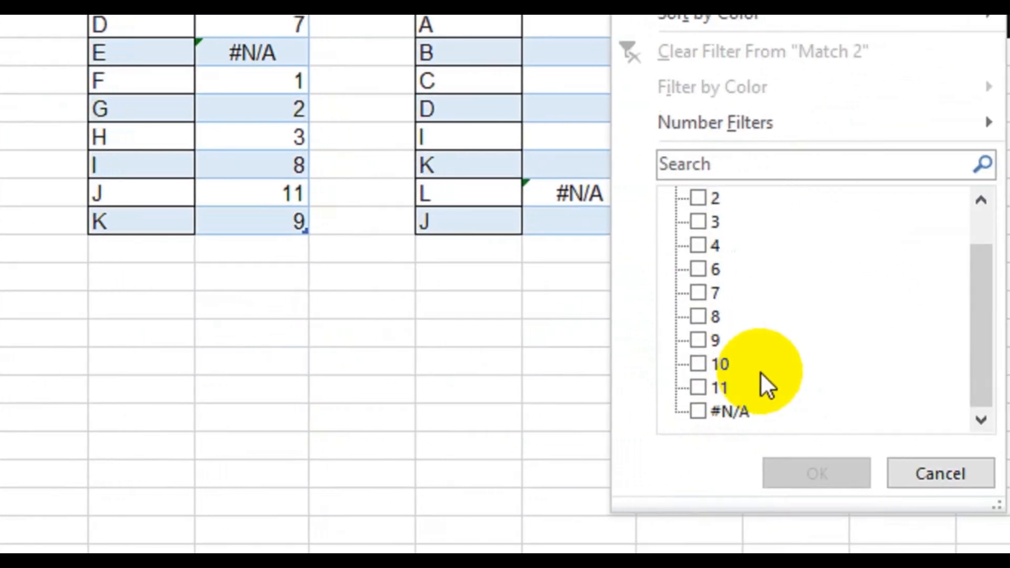
pyautogui.click(700, 411)
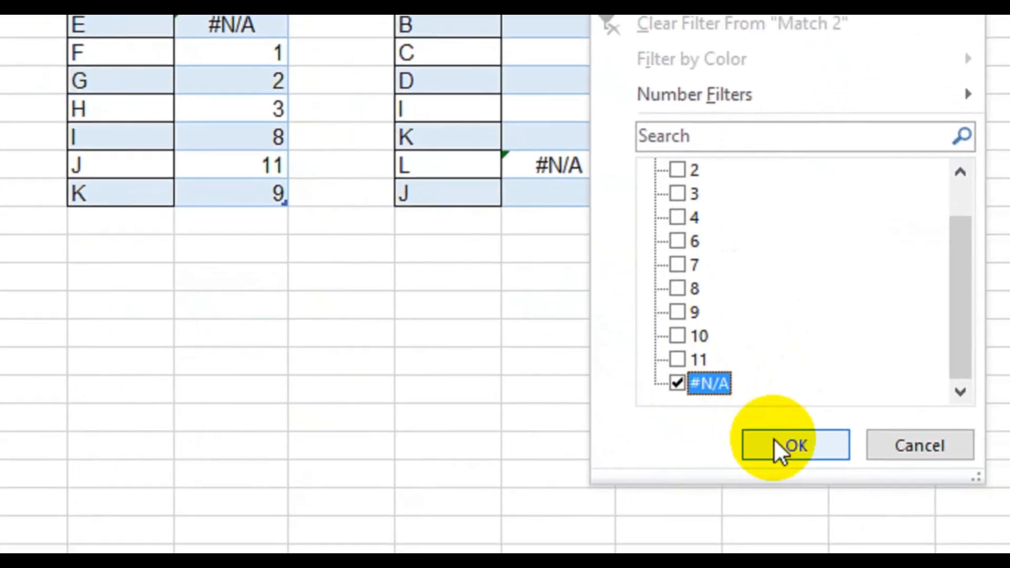
pyautogui.click(781, 445)
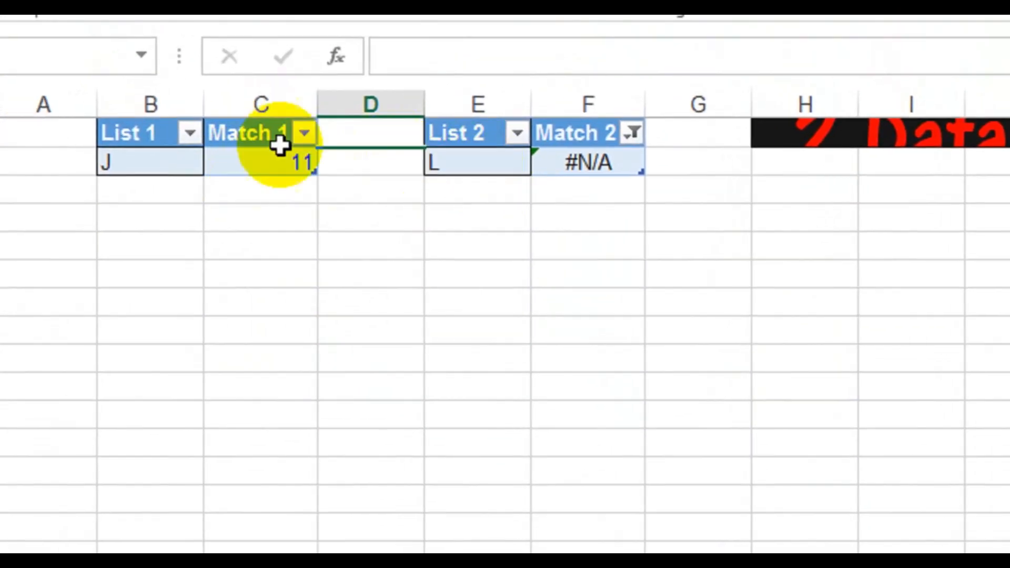
# - Reselect all values in the Match 2 filter to show every row again
pyautogui.click(646, 143)
pyautogui.click(717, 421)
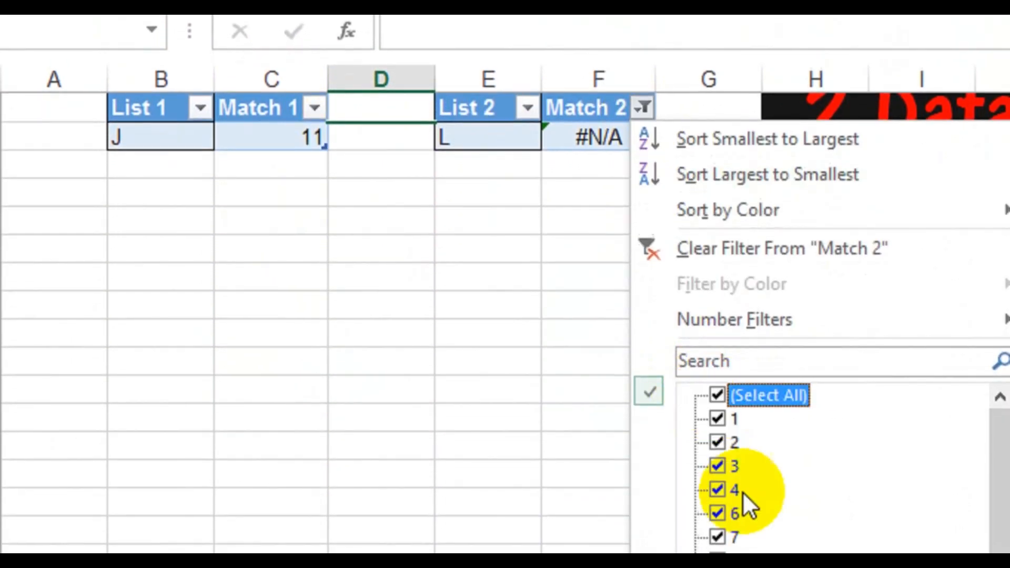
pyautogui.click(761, 440)
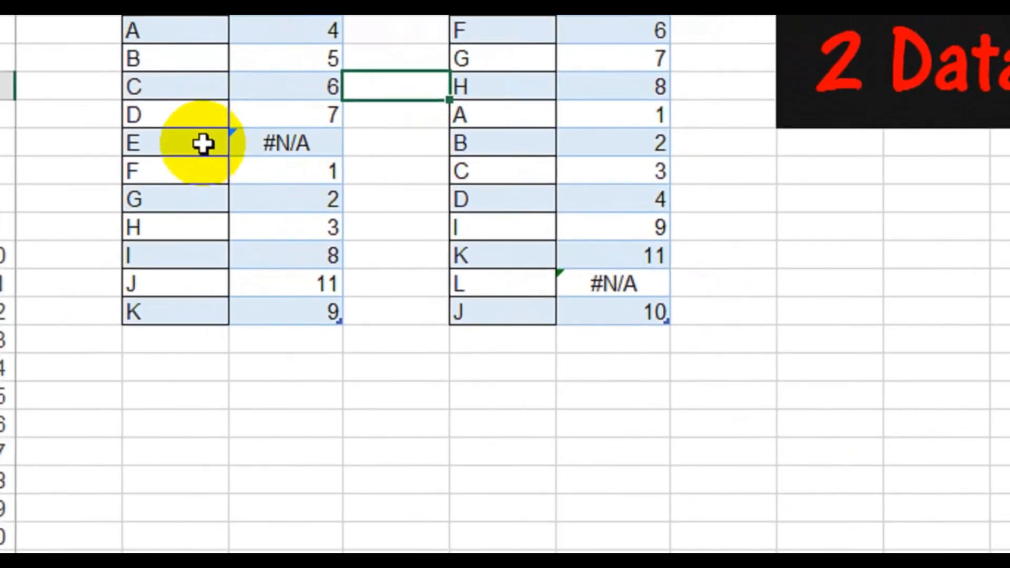
# - Select the unmatched item E in List 1, followed by the unmatched item L in List 2
pyautogui.click(141, 24)
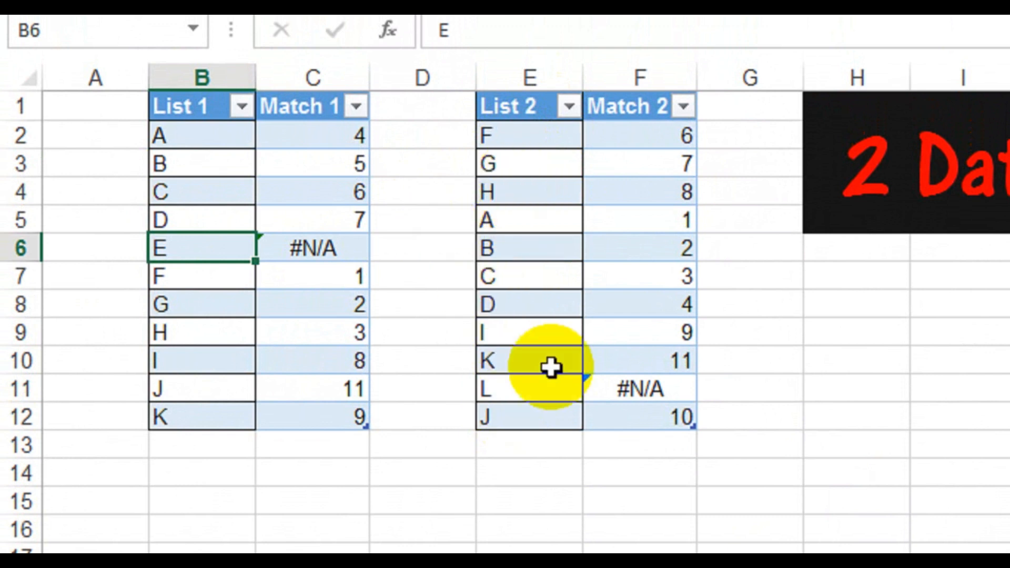
pyautogui.click(573, 392)
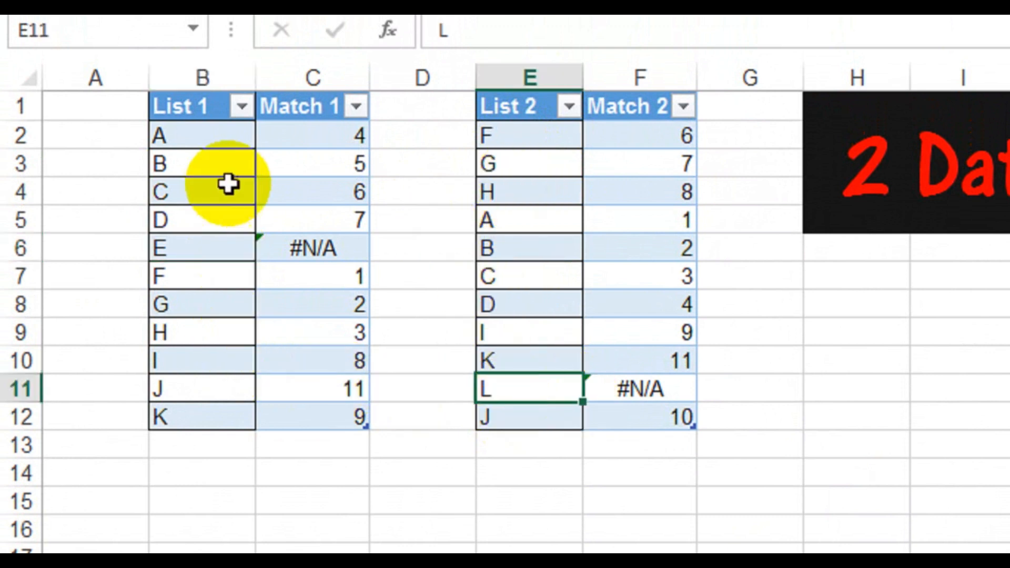